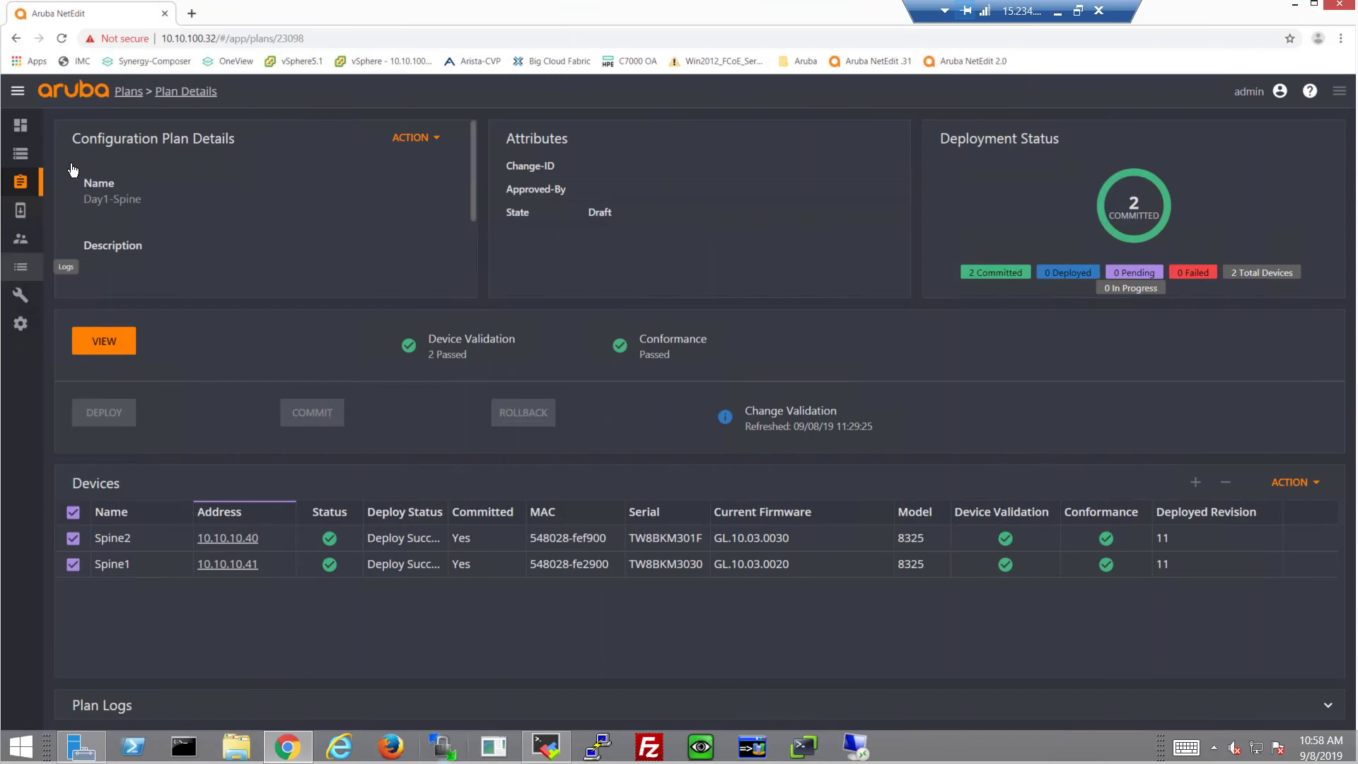
Select the leaf switches Leaf1A-RU29, Leaf1B-RU30, Leaf2A-RU31 and Leaf2B-RU32 in Devices
left_click(20, 162)
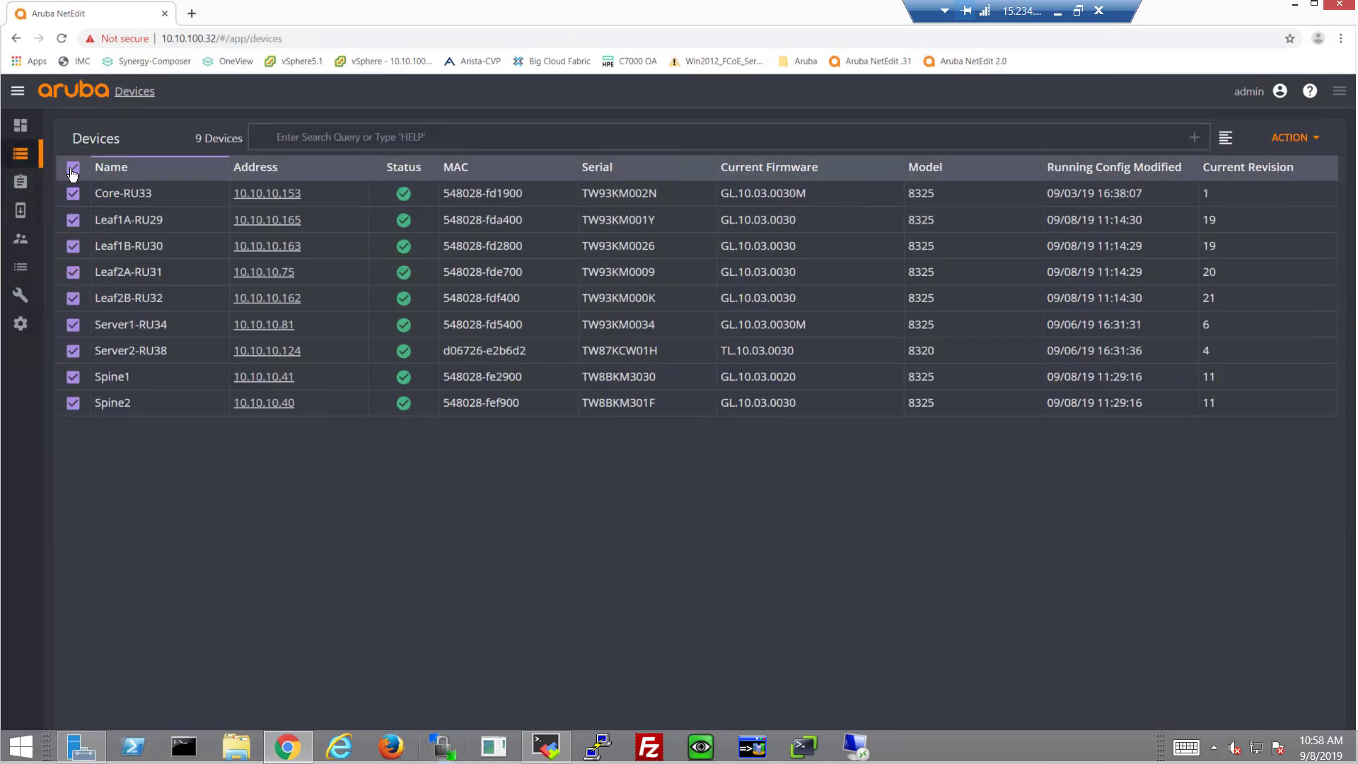
left_click(73, 219)
left_click(72, 246)
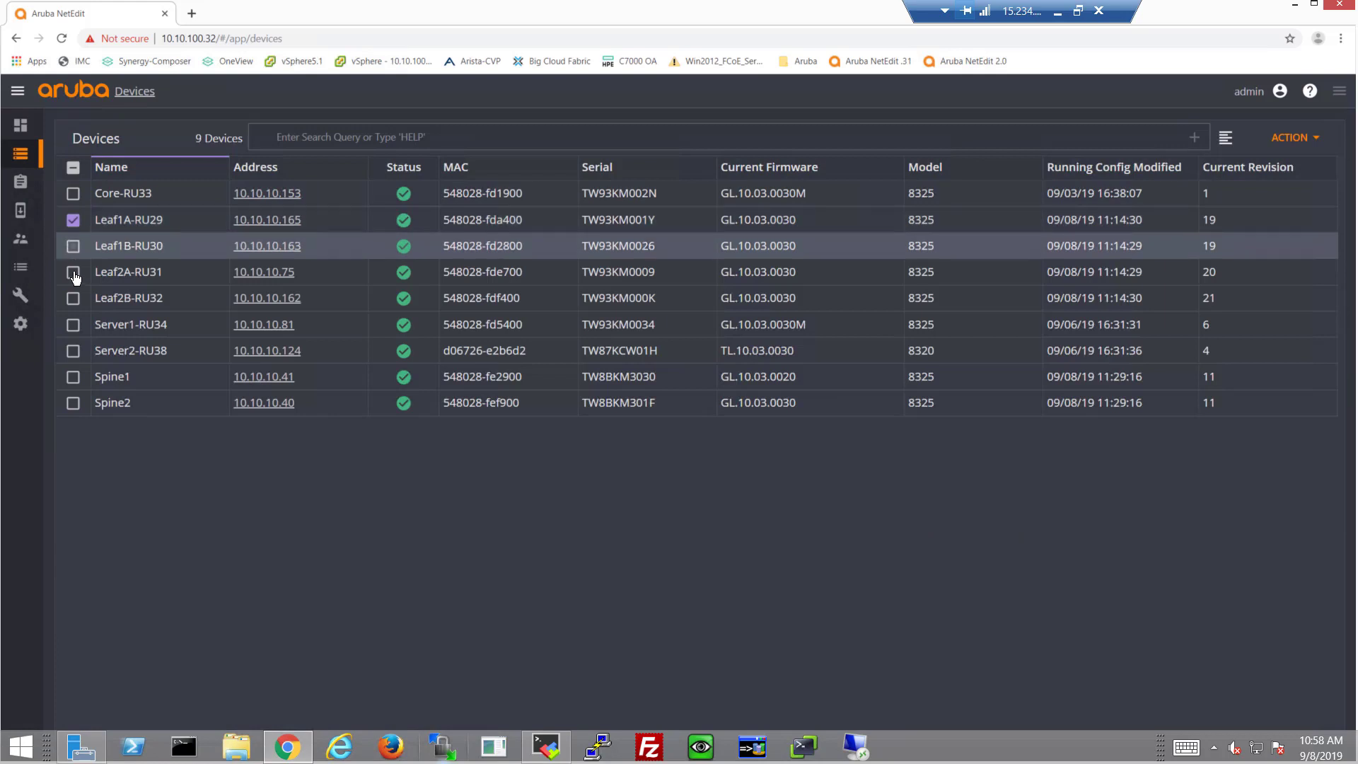
left_click(73, 272)
left_click(73, 301)
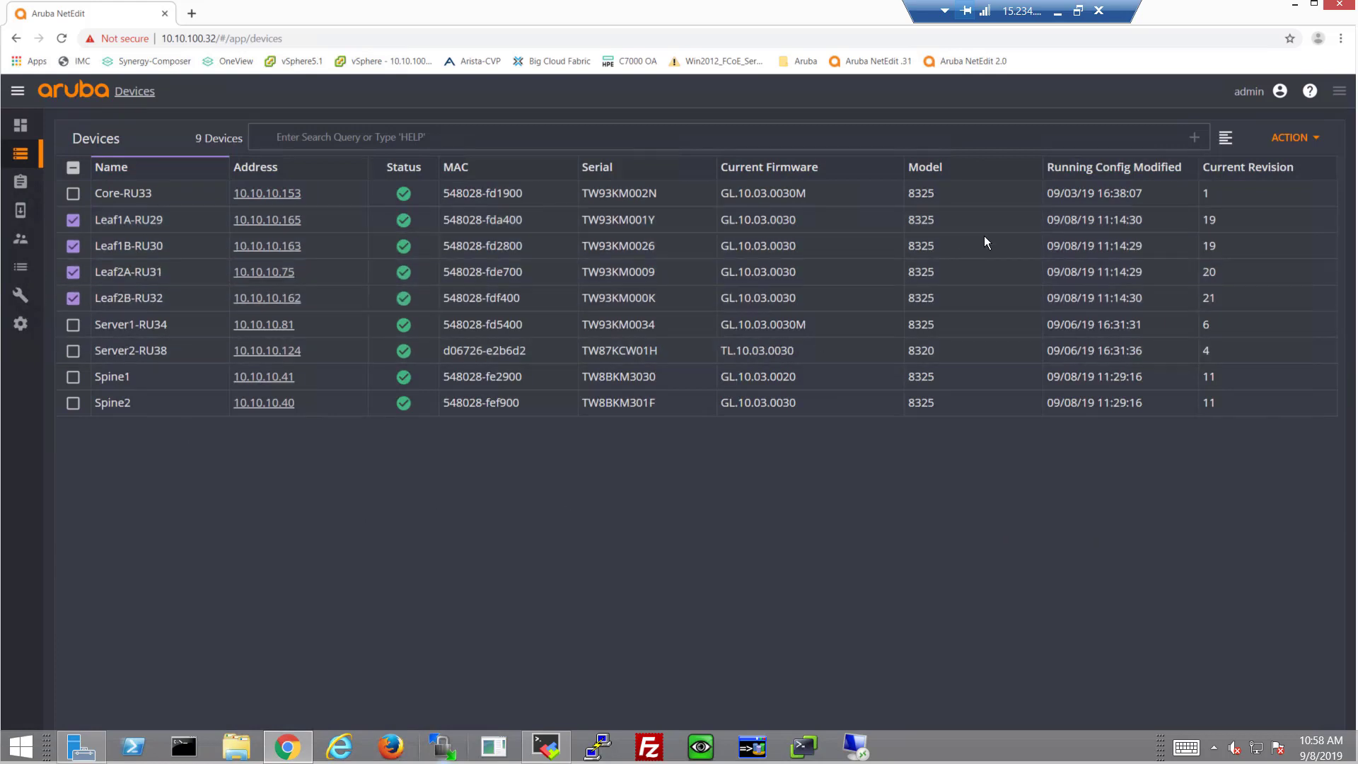
Create an Edit Running Config plan named Day1-Leaf-VSX for those switches
left_click(1290, 139)
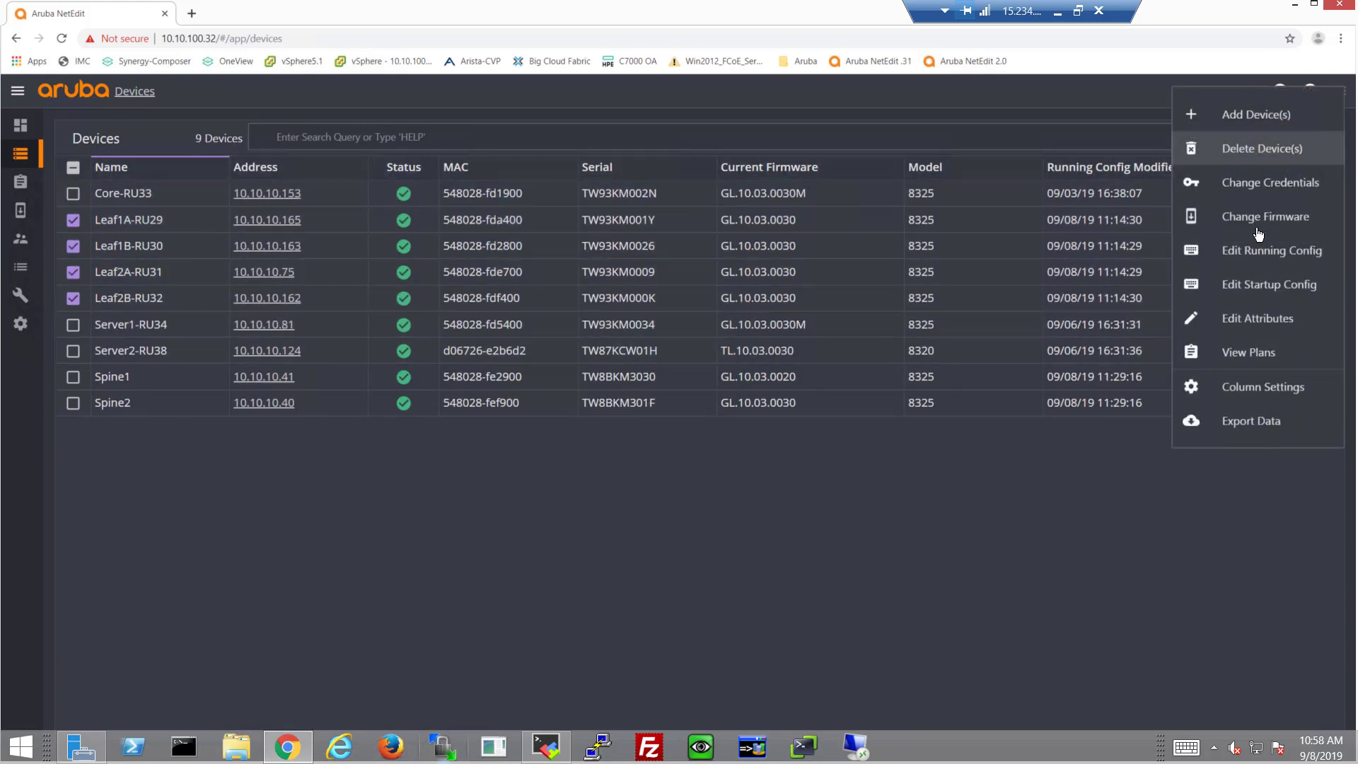
left_click(1256, 252)
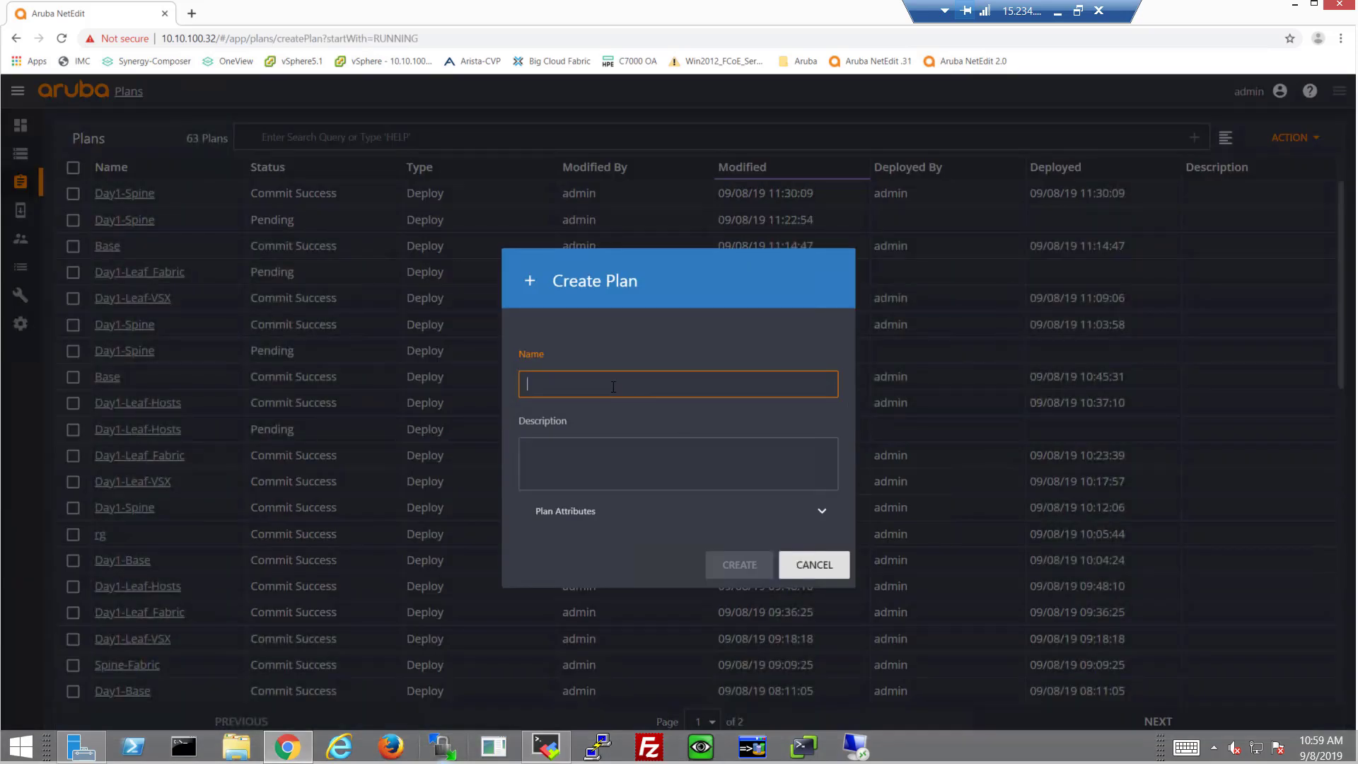
left_click(613, 386)
type("Day1-Leaf-VSX")
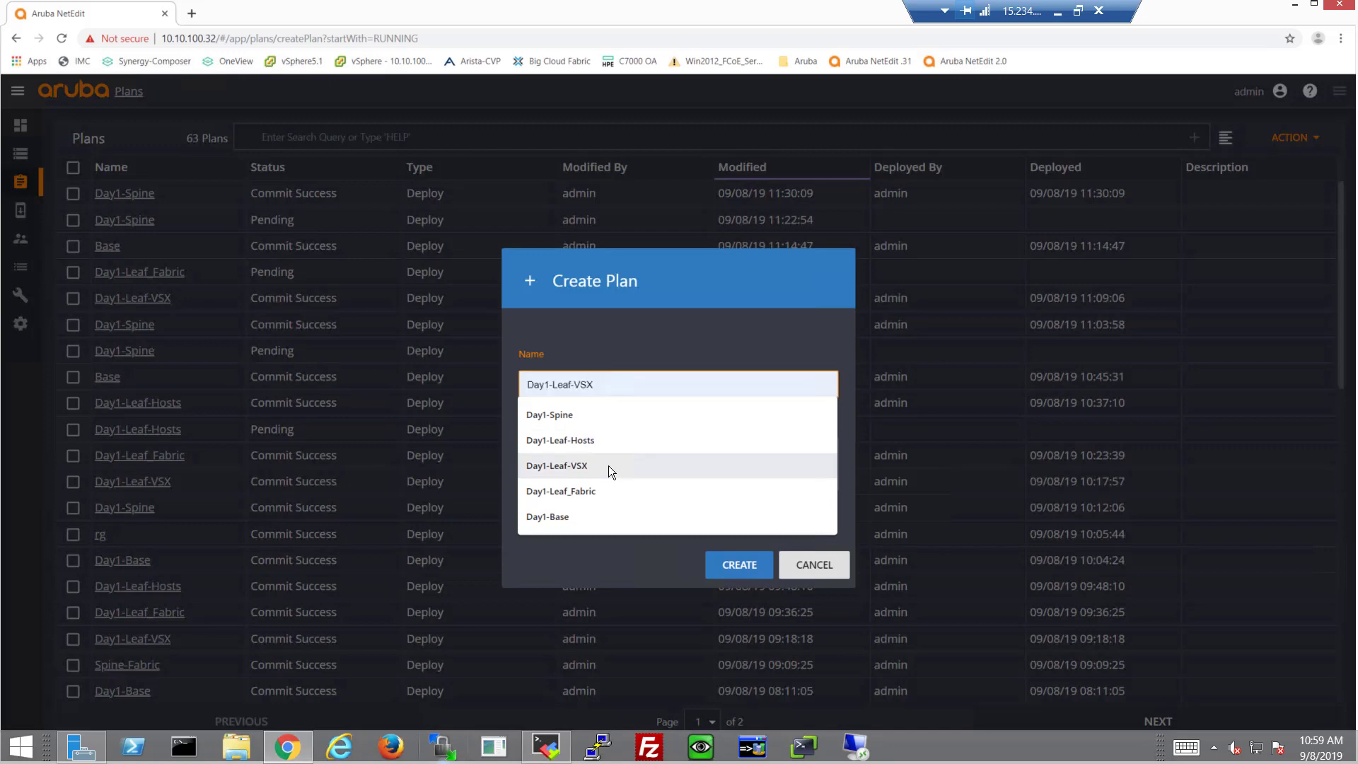
left_click(608, 465)
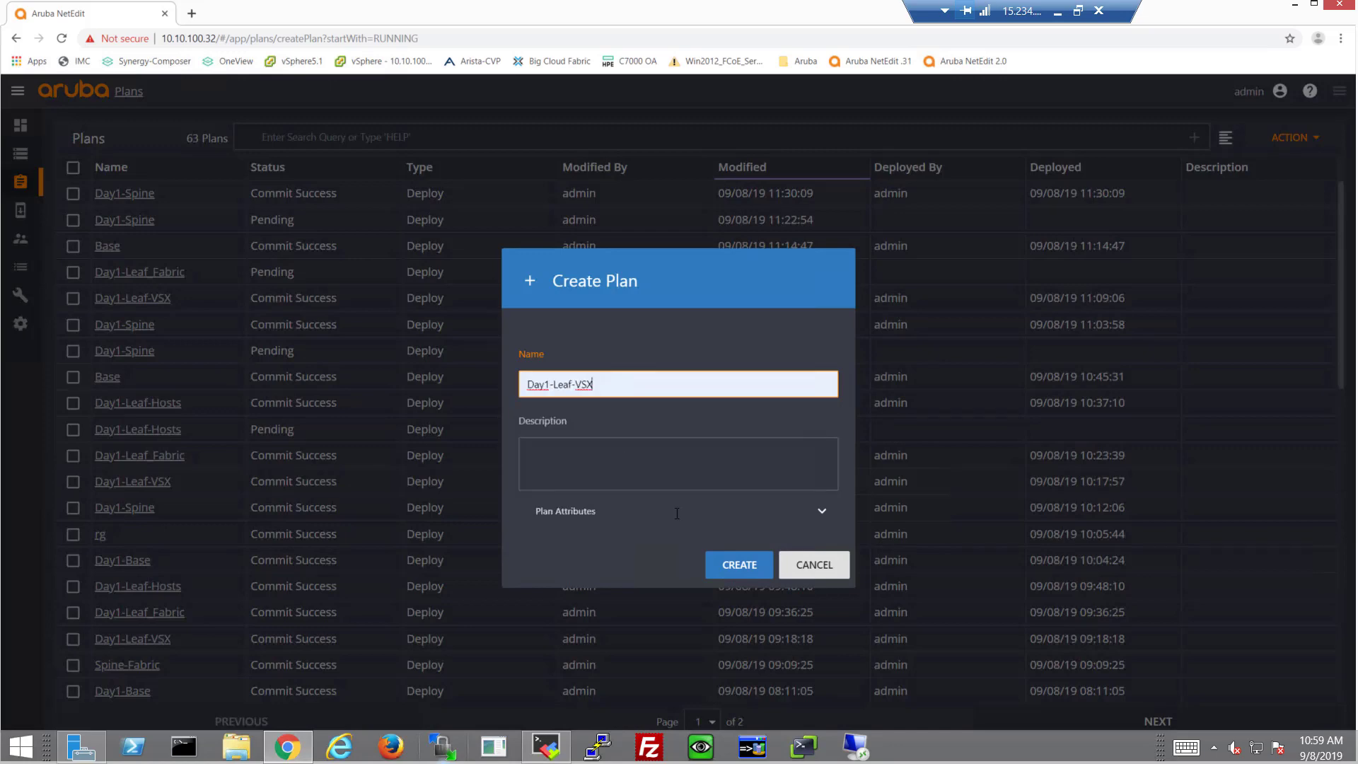
left_click(734, 577)
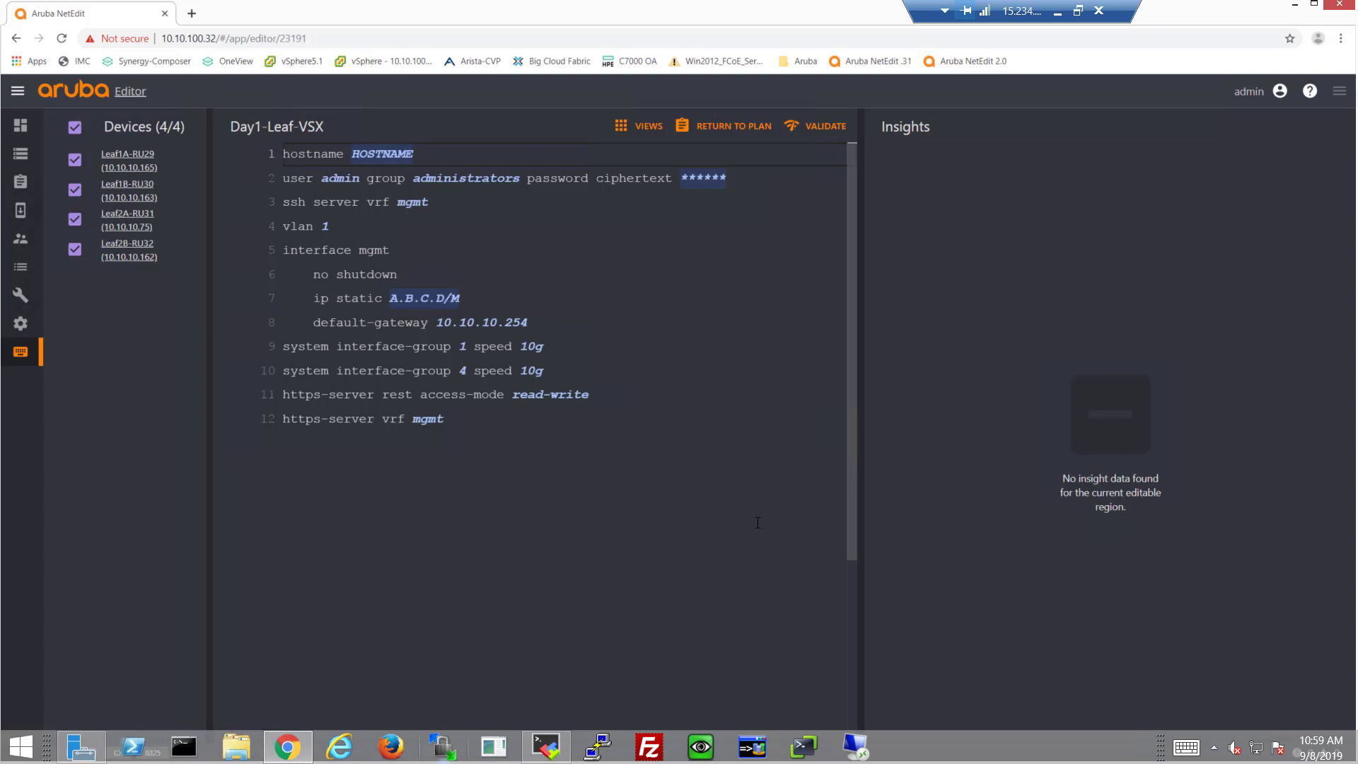
Add a top-level interface 1/1/47 line after the default-gateway line
left_click(565, 328)
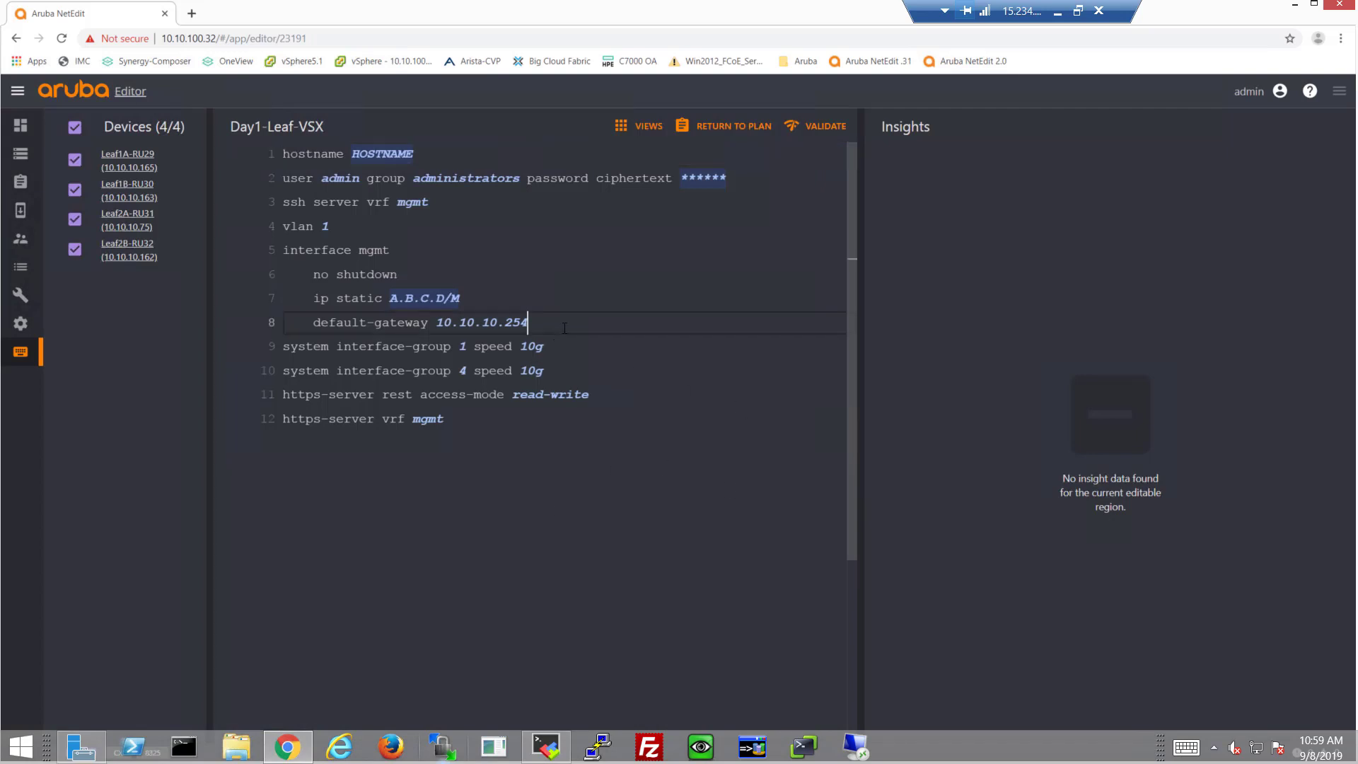
key("Return")
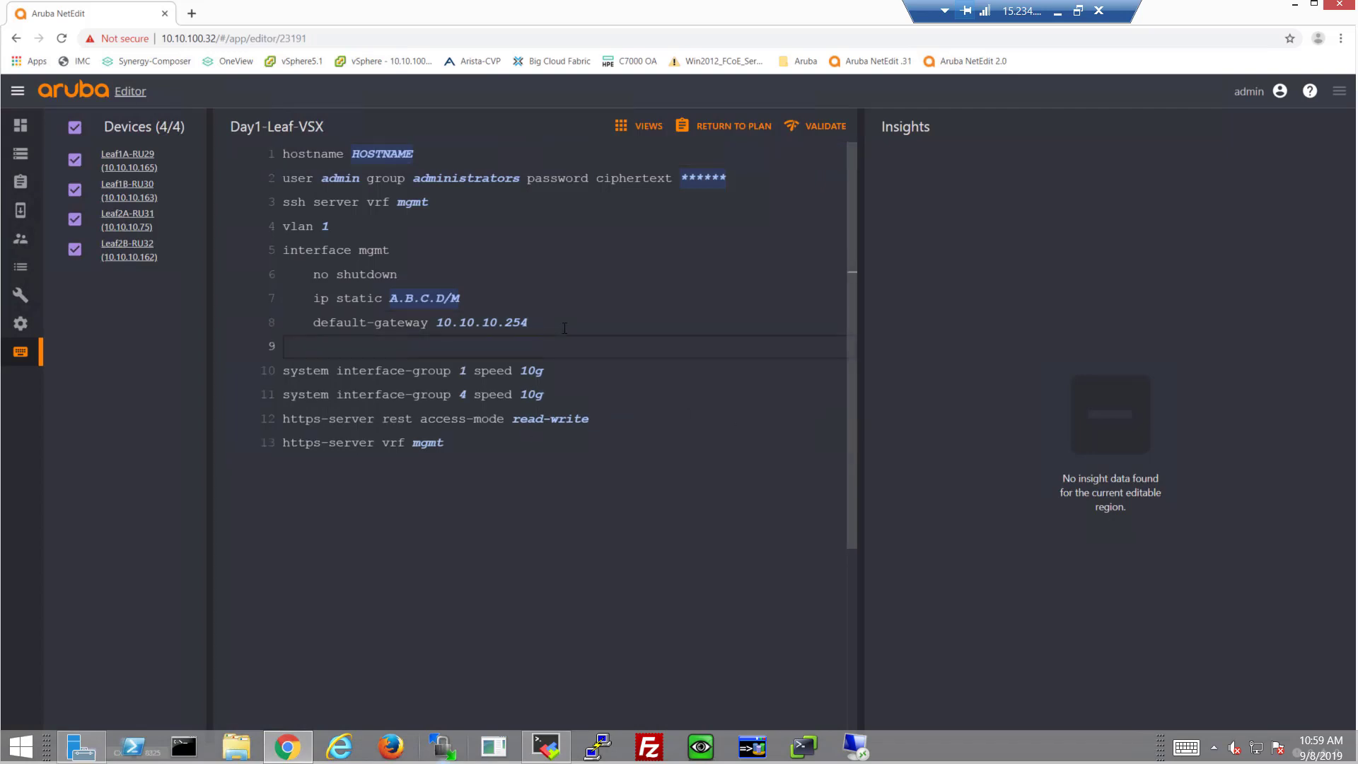
key("BackSpace")
key("BackSpace")
type("interface ")
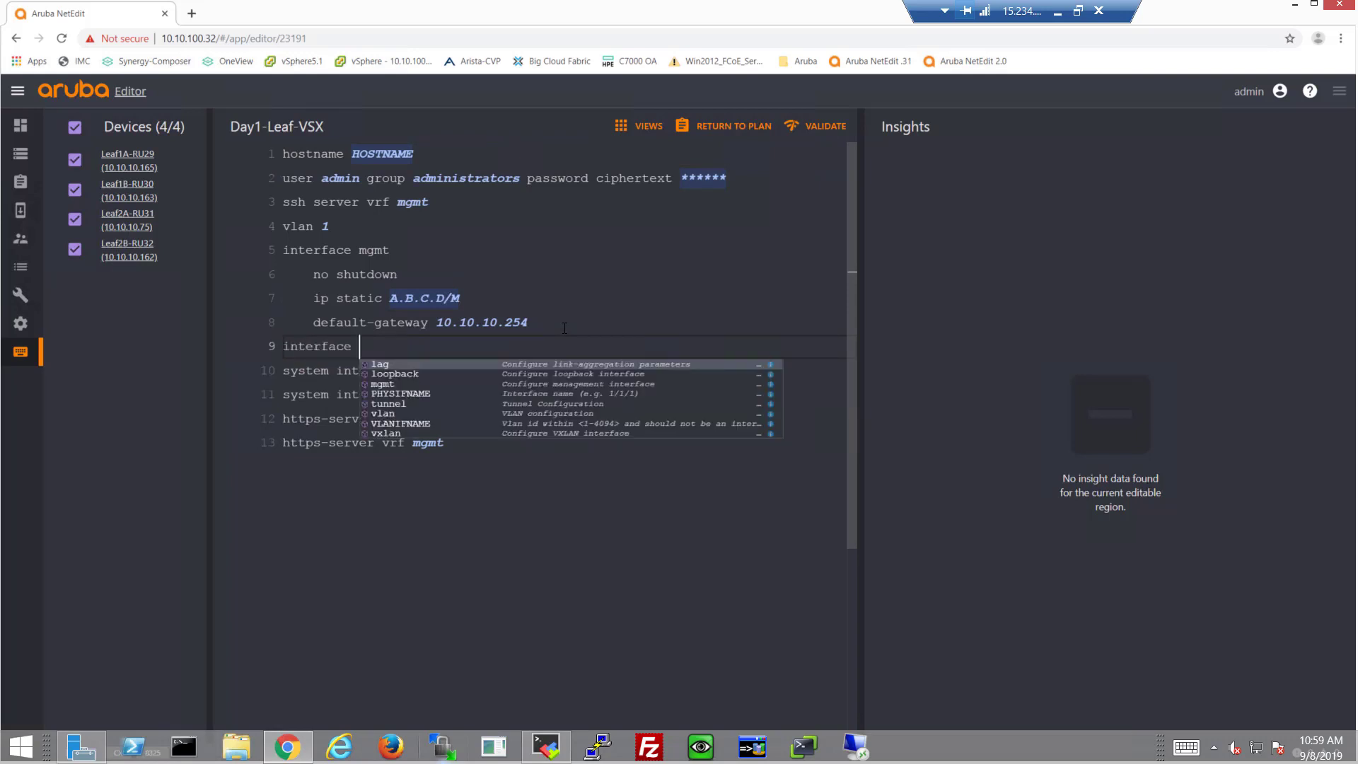
type("1/1/47")
key("Return")
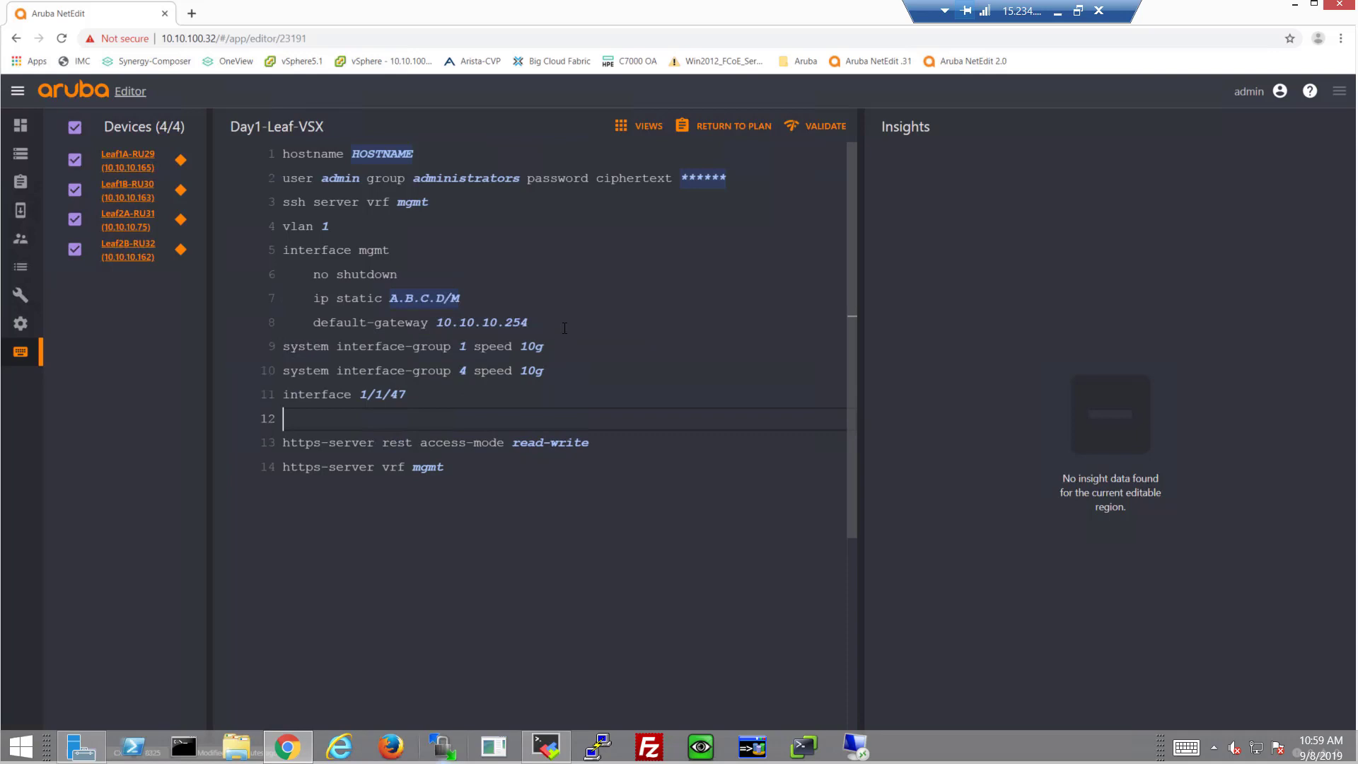
Under interface 1/1/47, add no shutdown and ip address 111.1.1.1/24
key("Tab")
type("no sh")
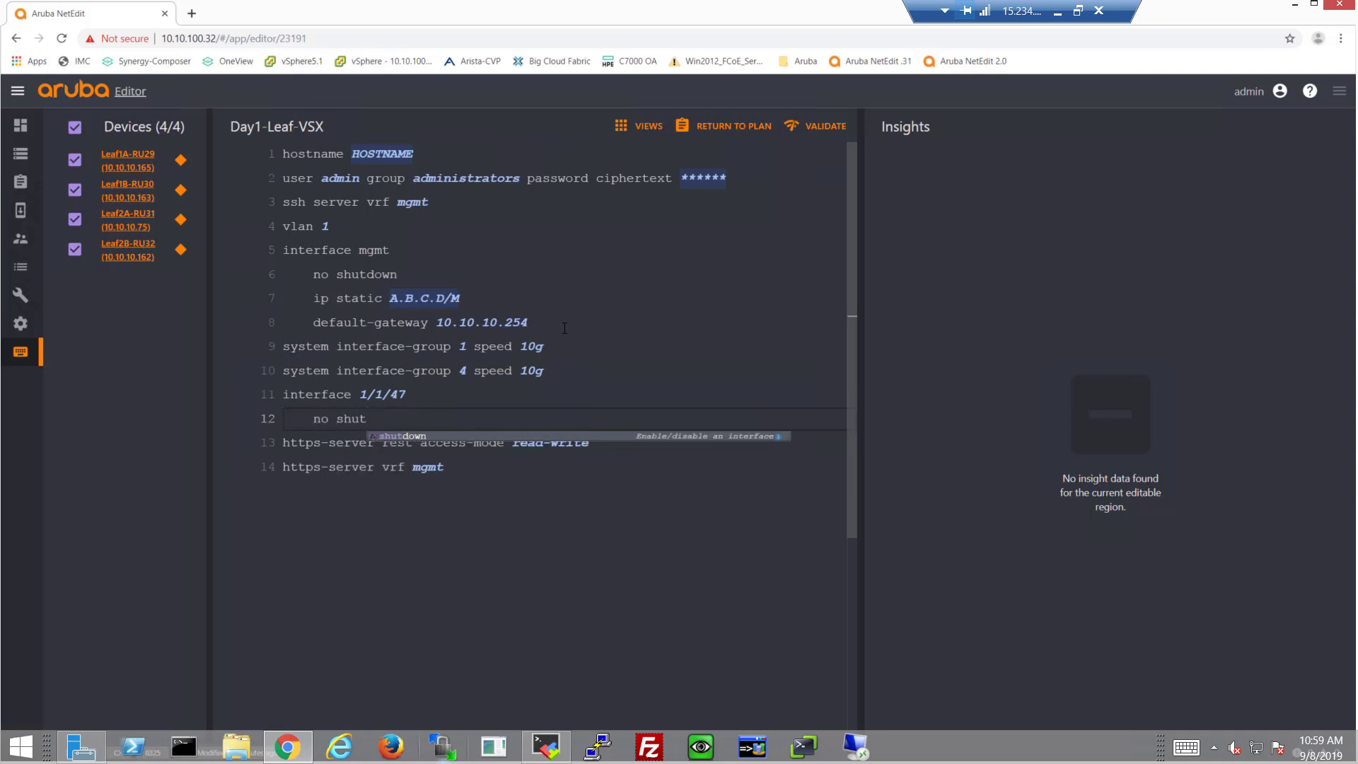
key("Tab")
key("Return")
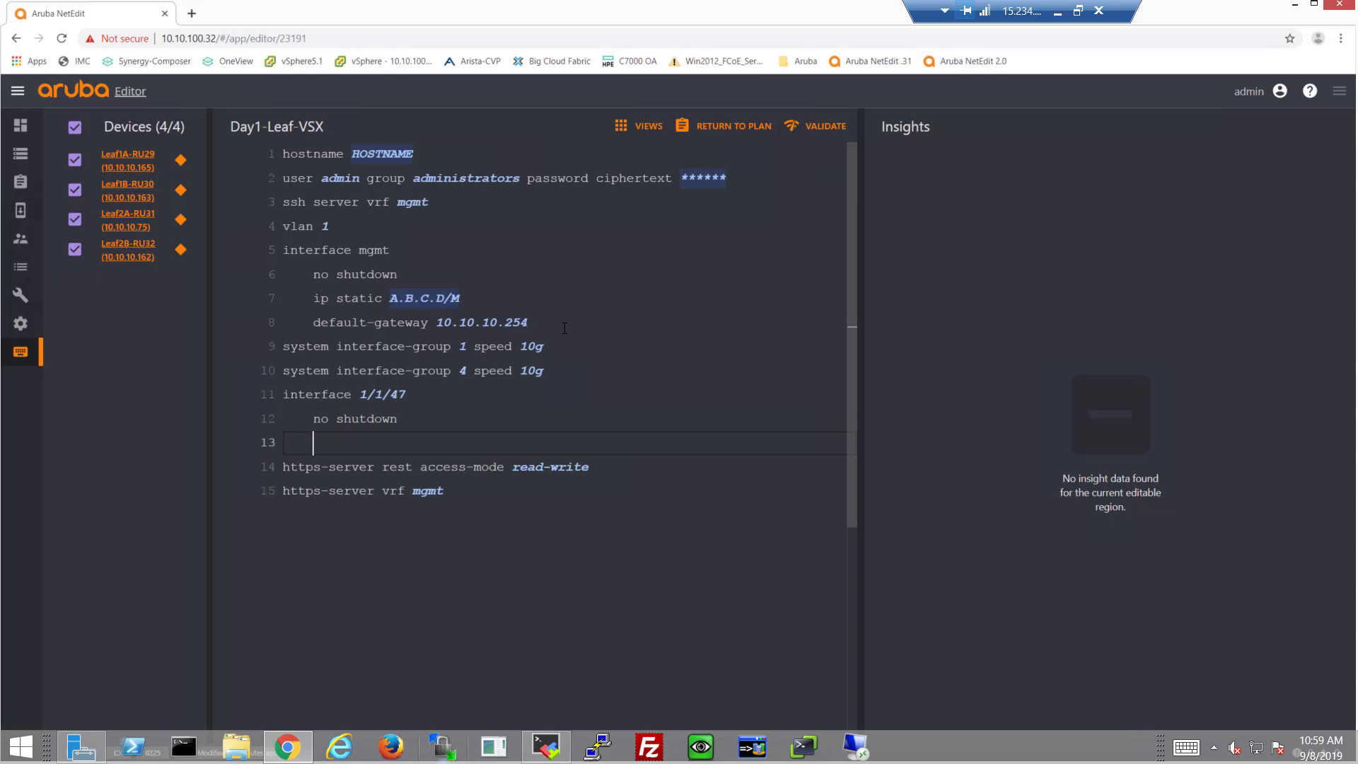
type("ip address 111.1.1.")
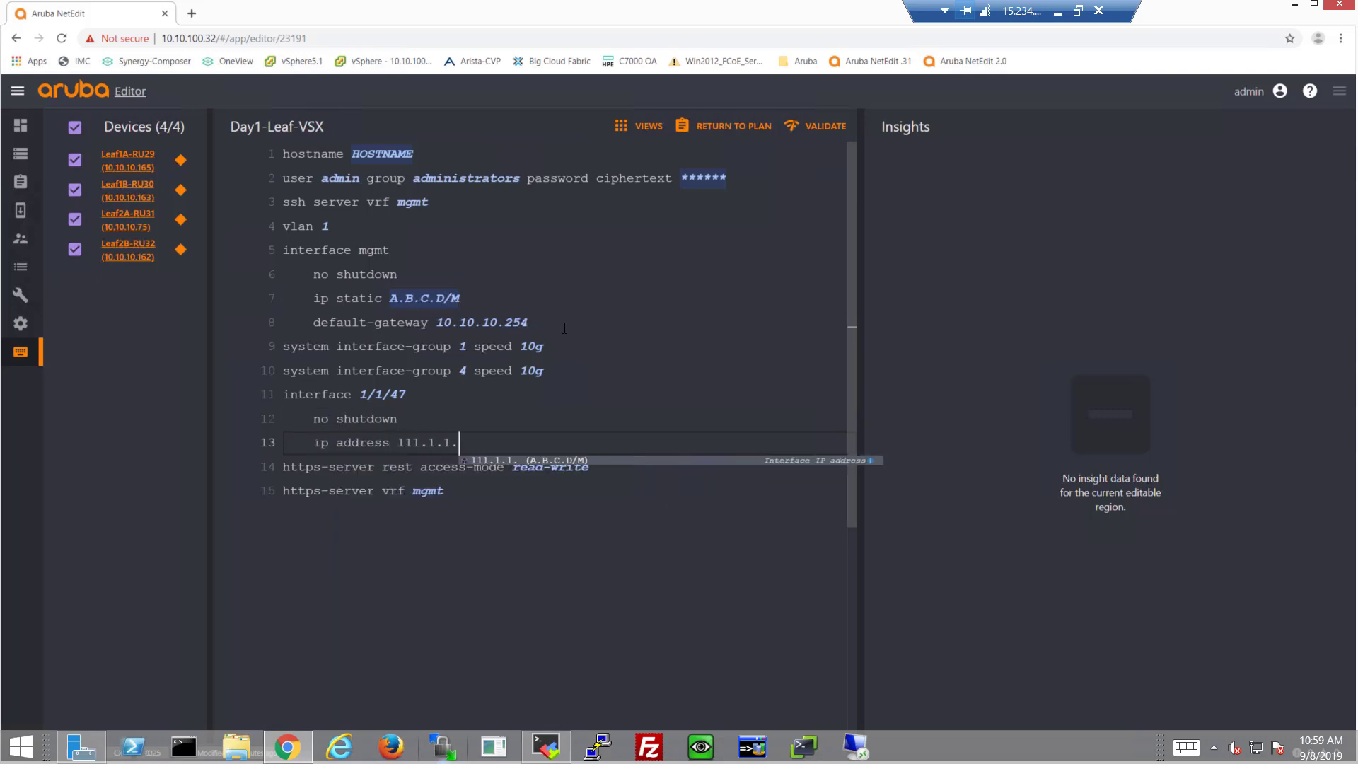
type("1/2")
key("Return")
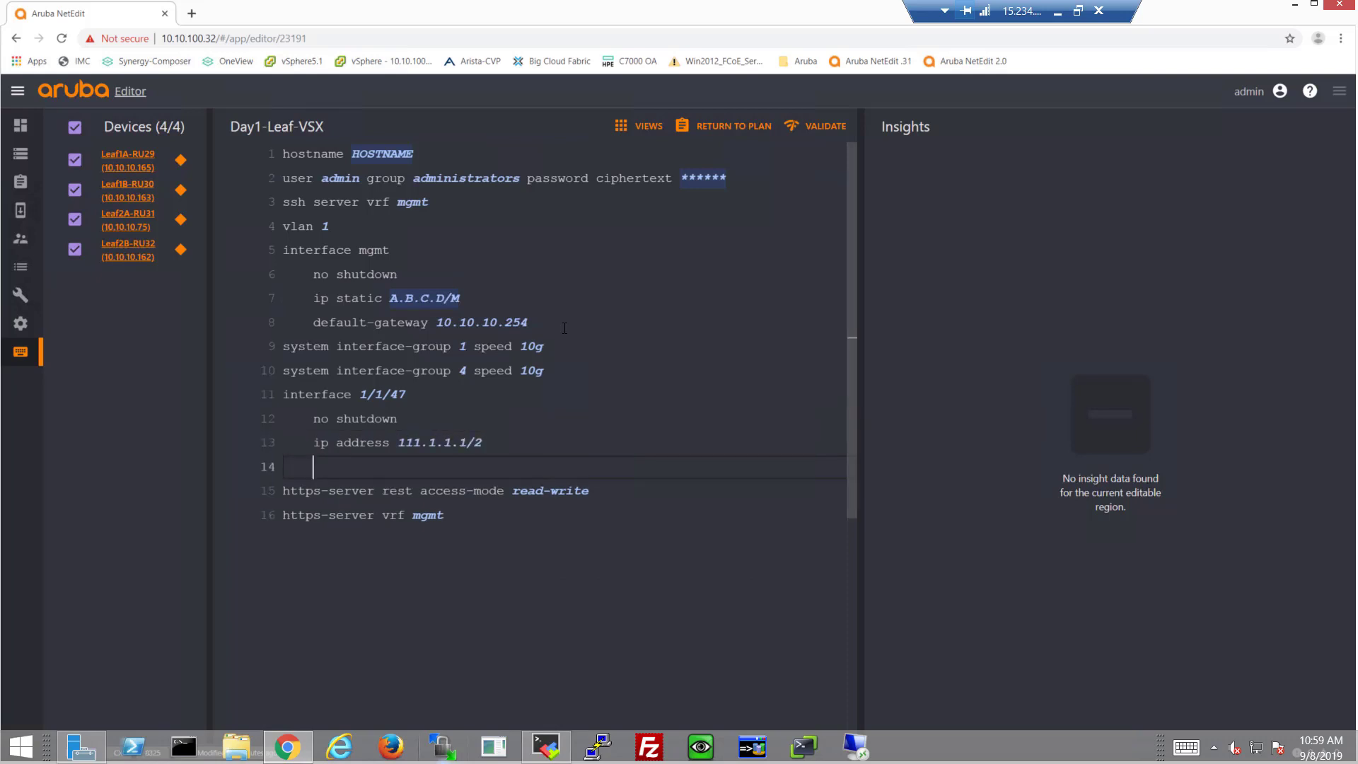
key("BackSpace")
key("BackSpace")
key("BackSpace")
key("BackSpace")
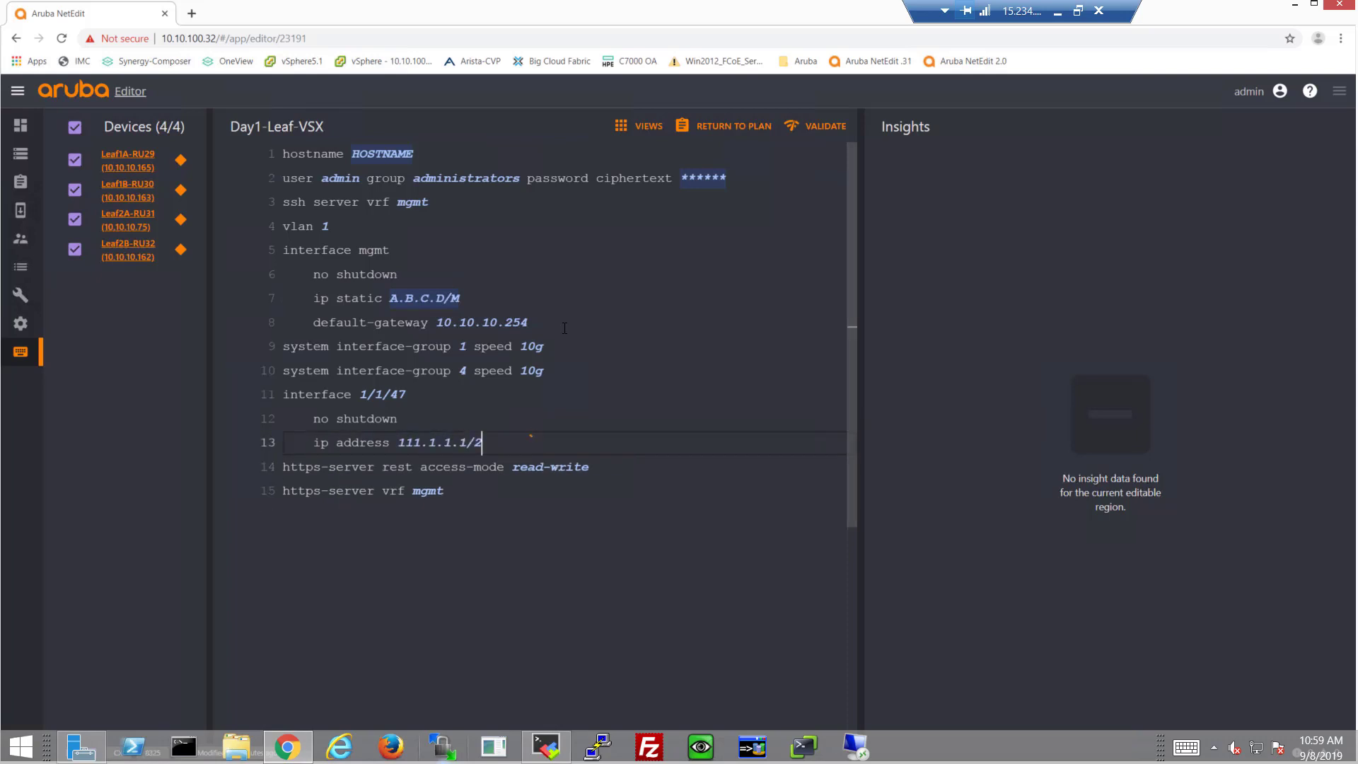
type("4")
key("Return")
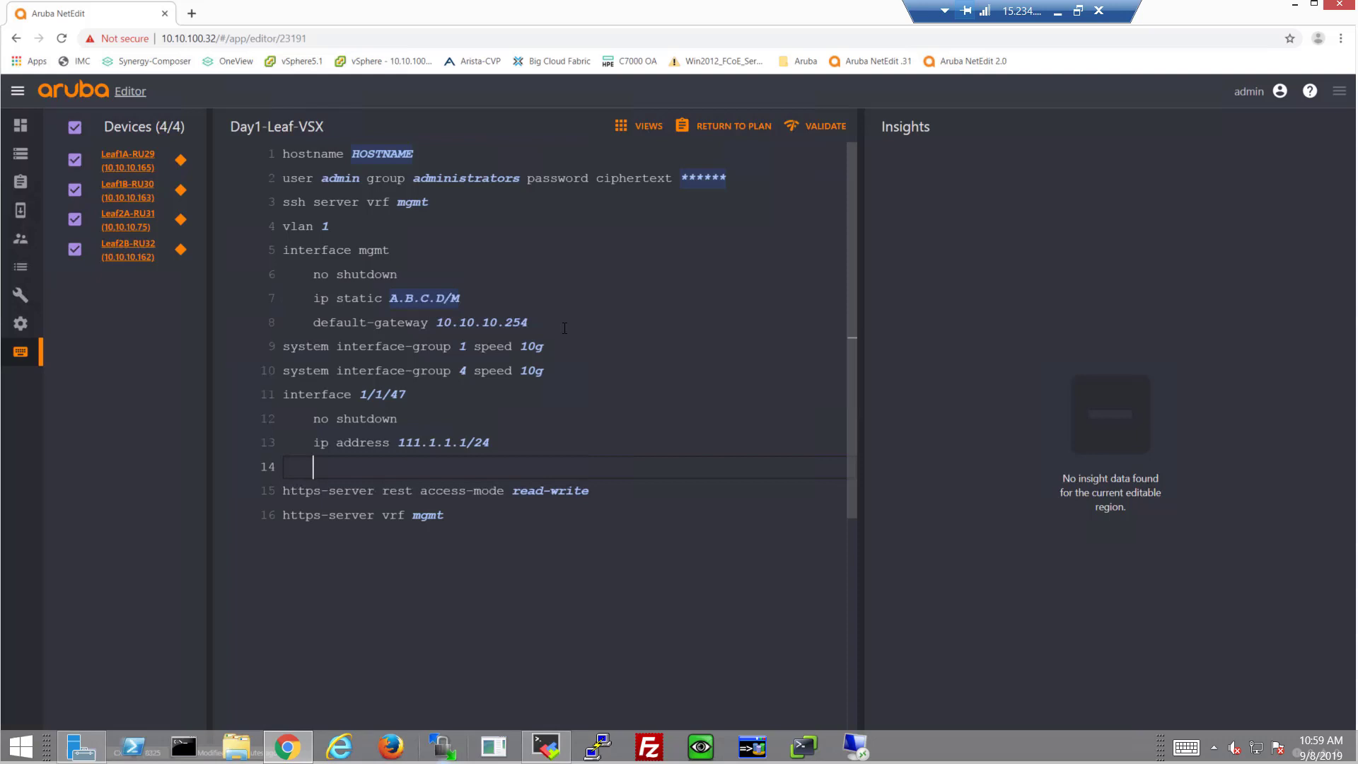
key("BackSpace")
key("BackSpace")
key("BackSpace")
key("BackSpace")
Add a new top-level interface 1/1/48 entry
type("interface ")
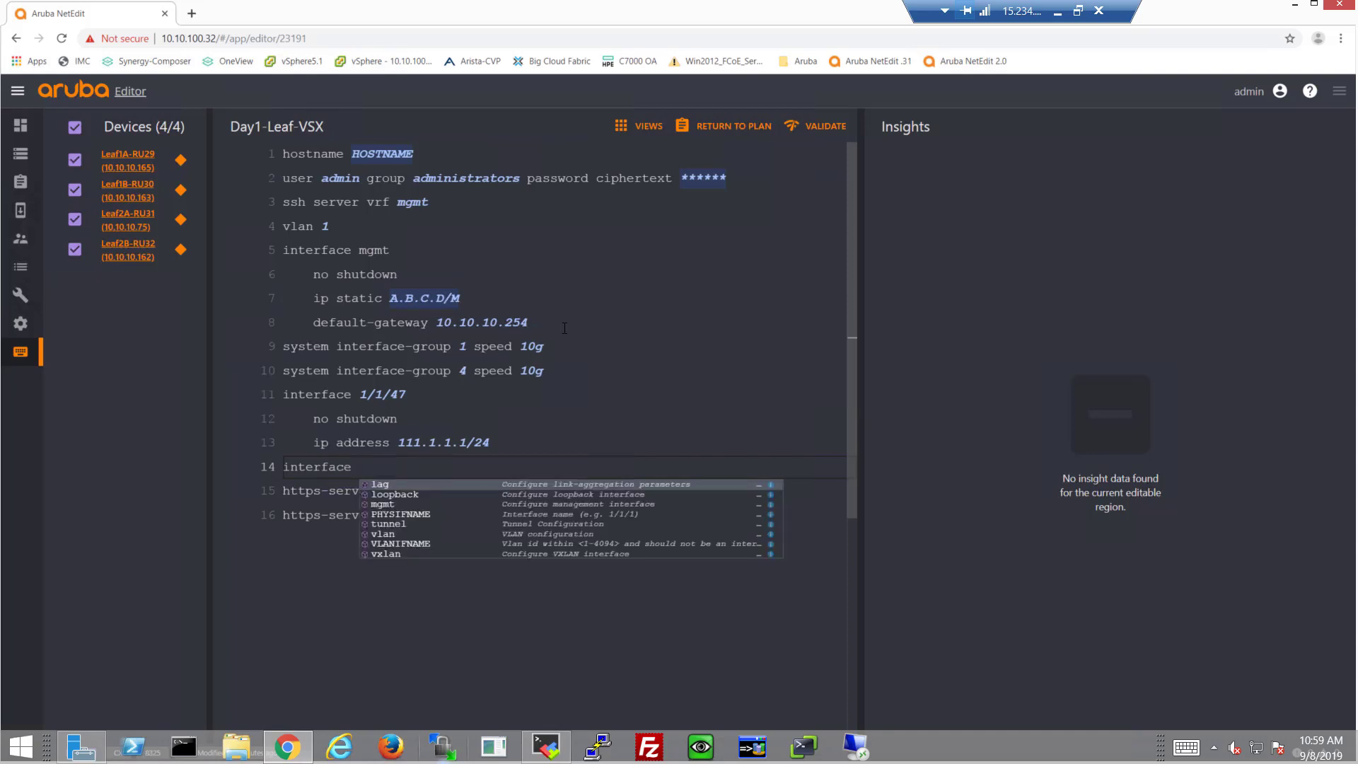
type("1/1/")
key("BackSpace")
key("BackSpace")
key("BackSpace")
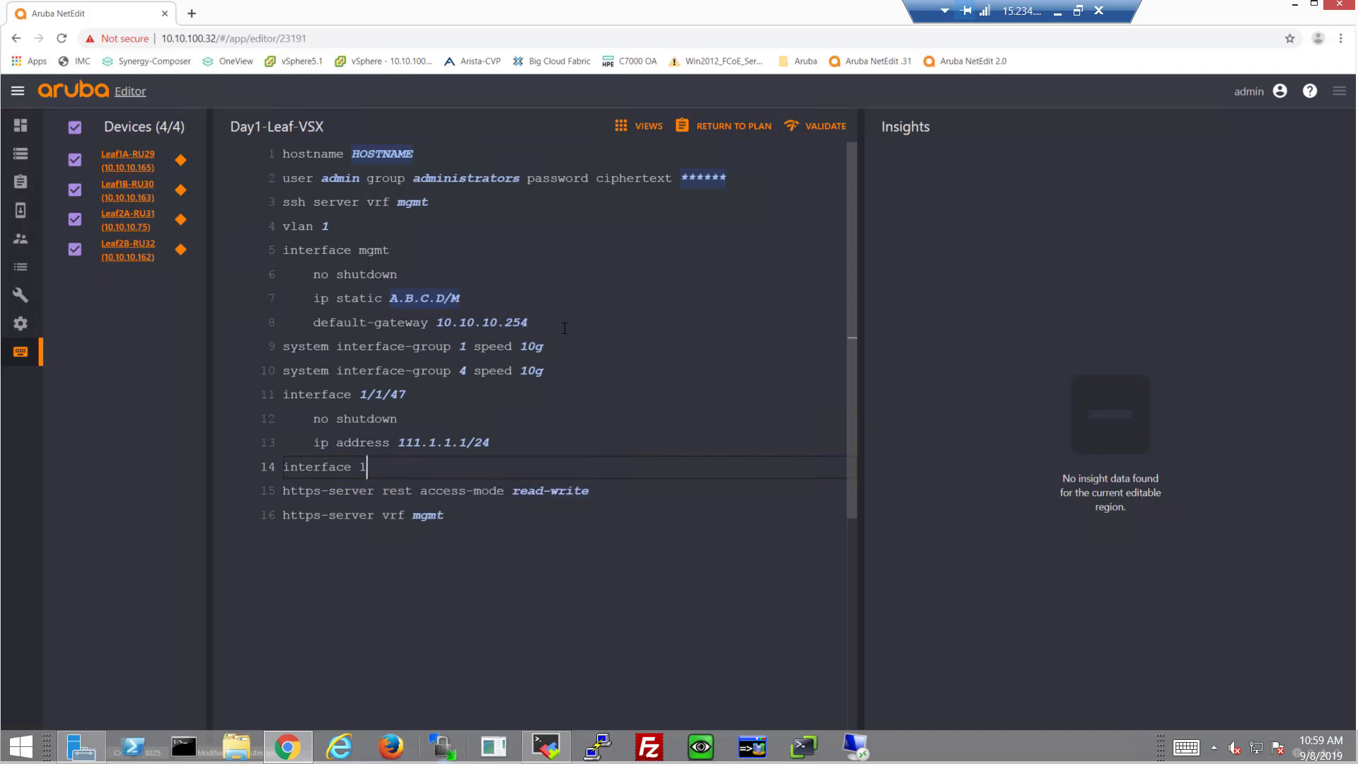
type("/1.")
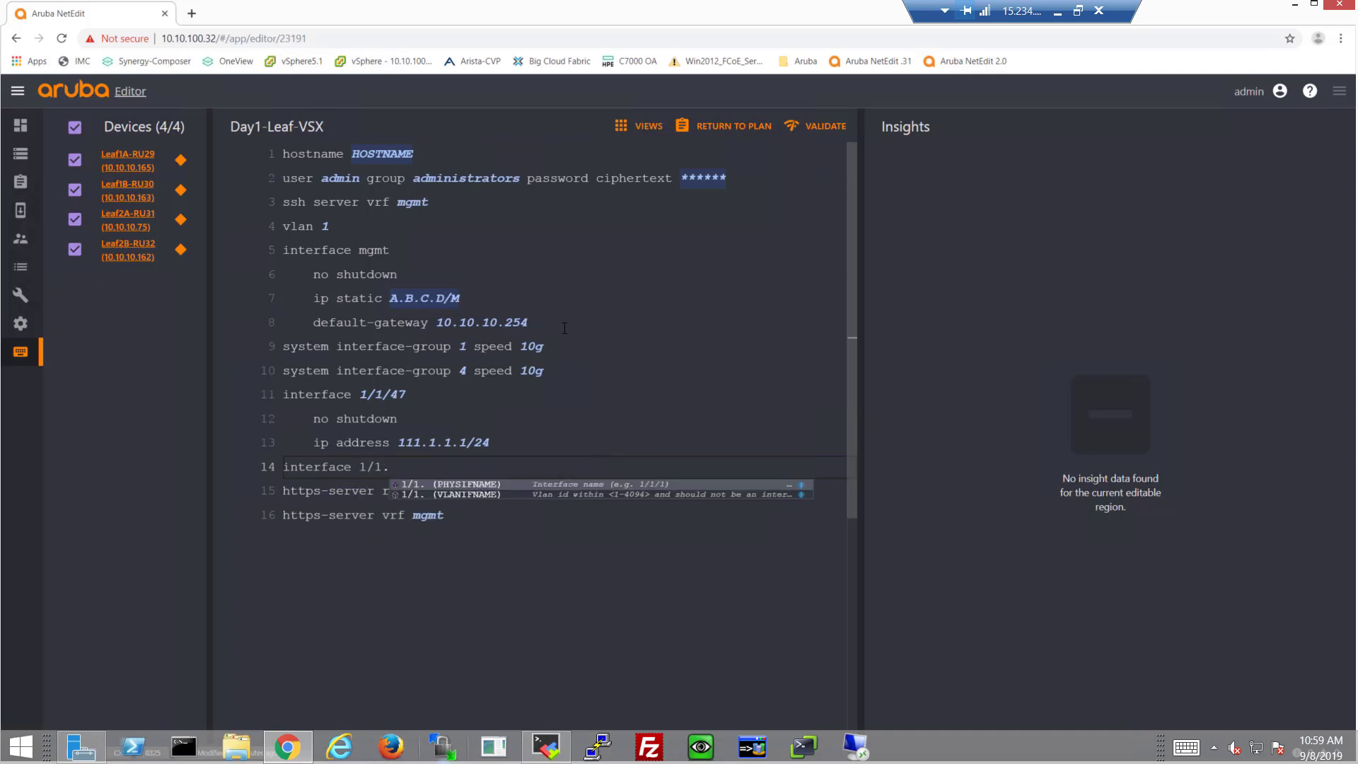
key("BackSpace")
type("/48")
key("Return")
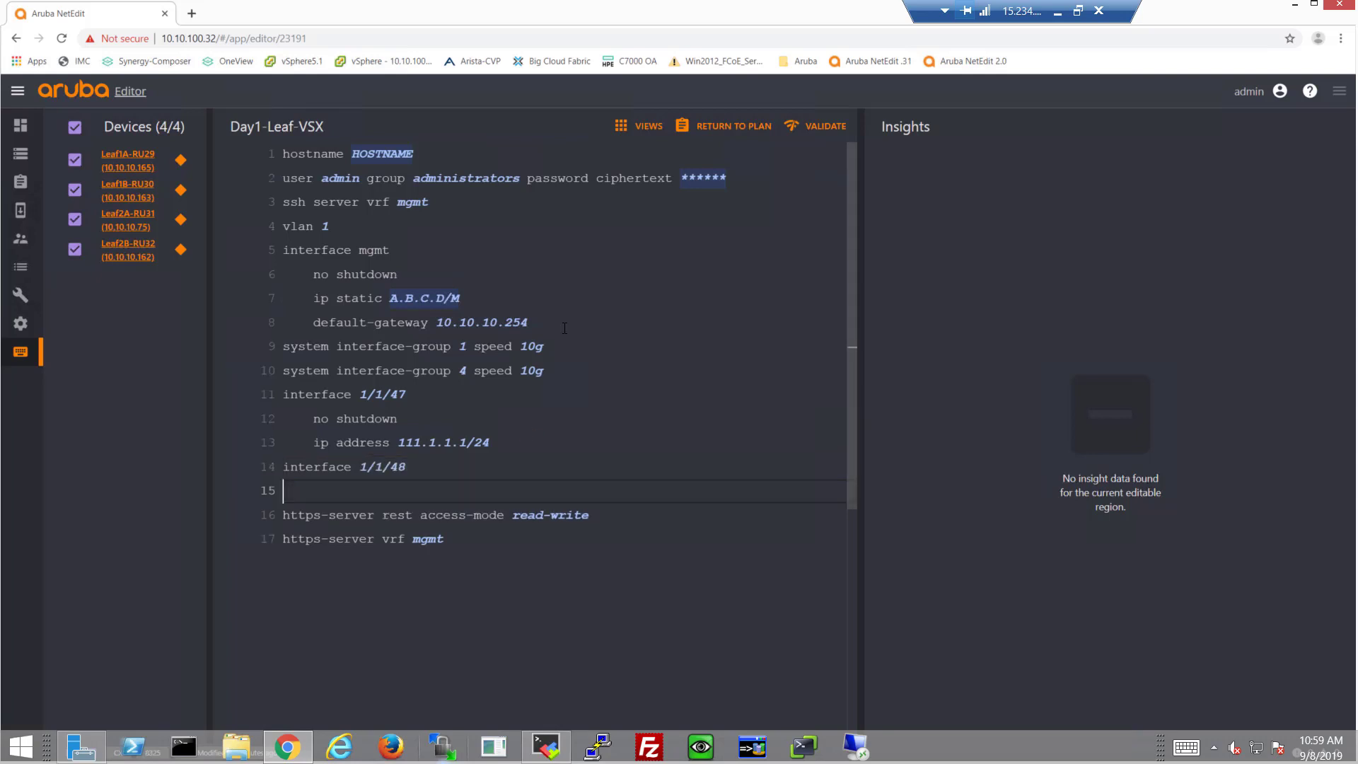
Give 1/1/48 no shutdown, no routing, vlan trunk native 1 tag and vlan trunk allowed all
key("Tab")
type("no shut")
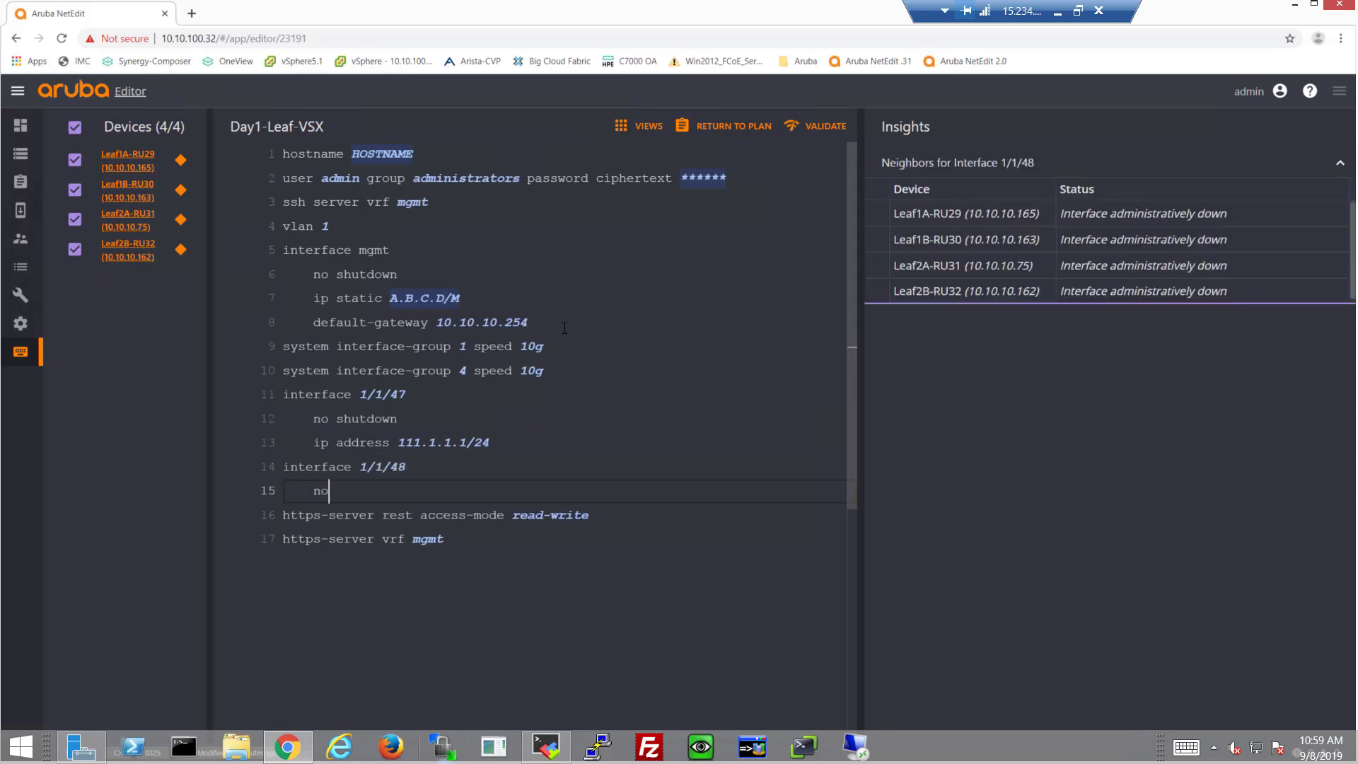
key("Return")
key("Return")
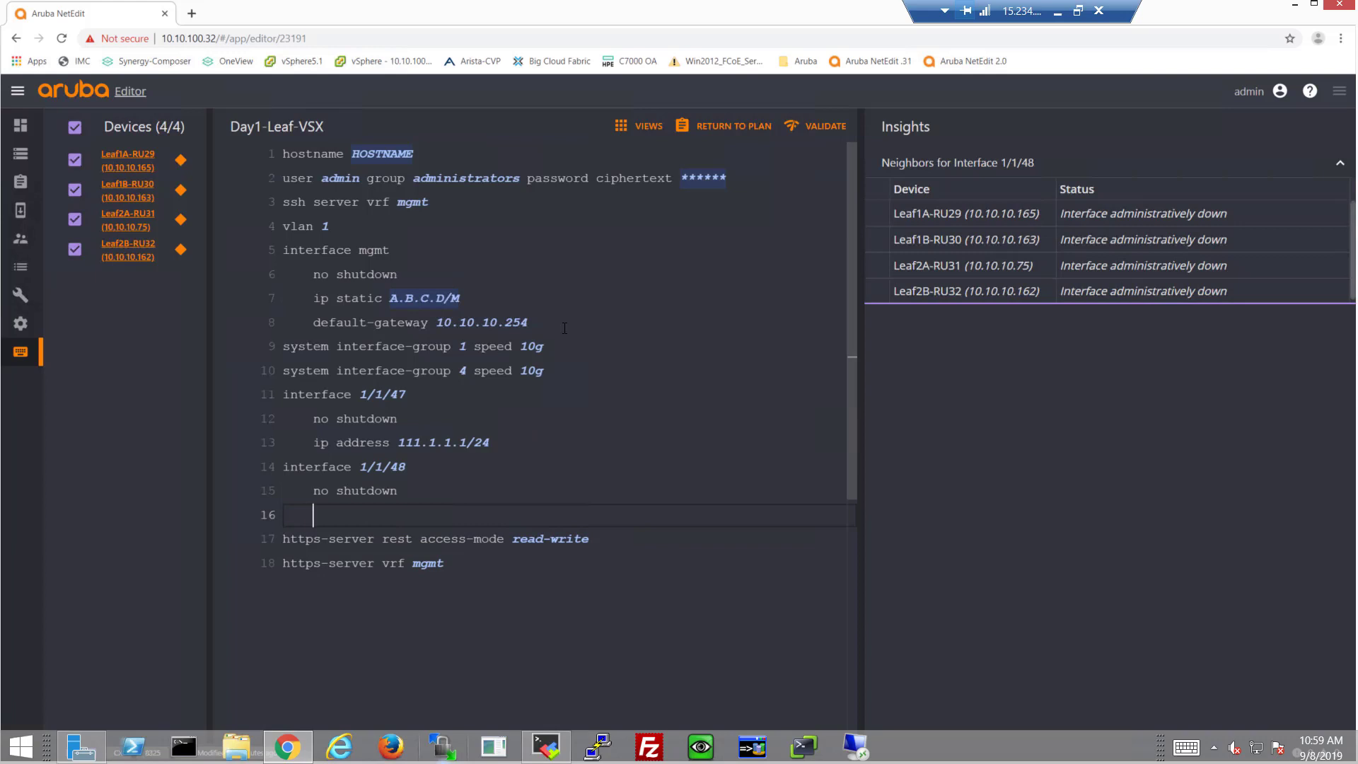
type("no rou")
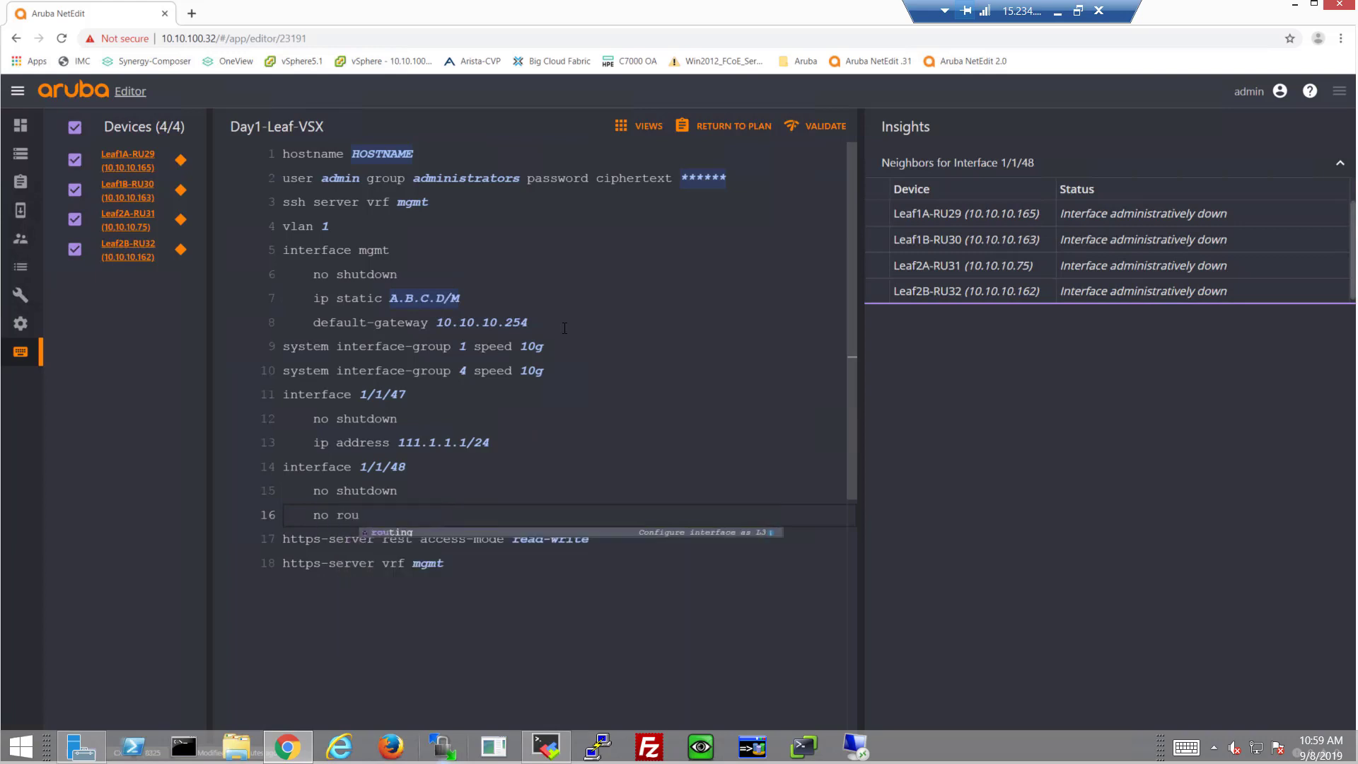
key("Return")
key("Return")
type("vlan tru")
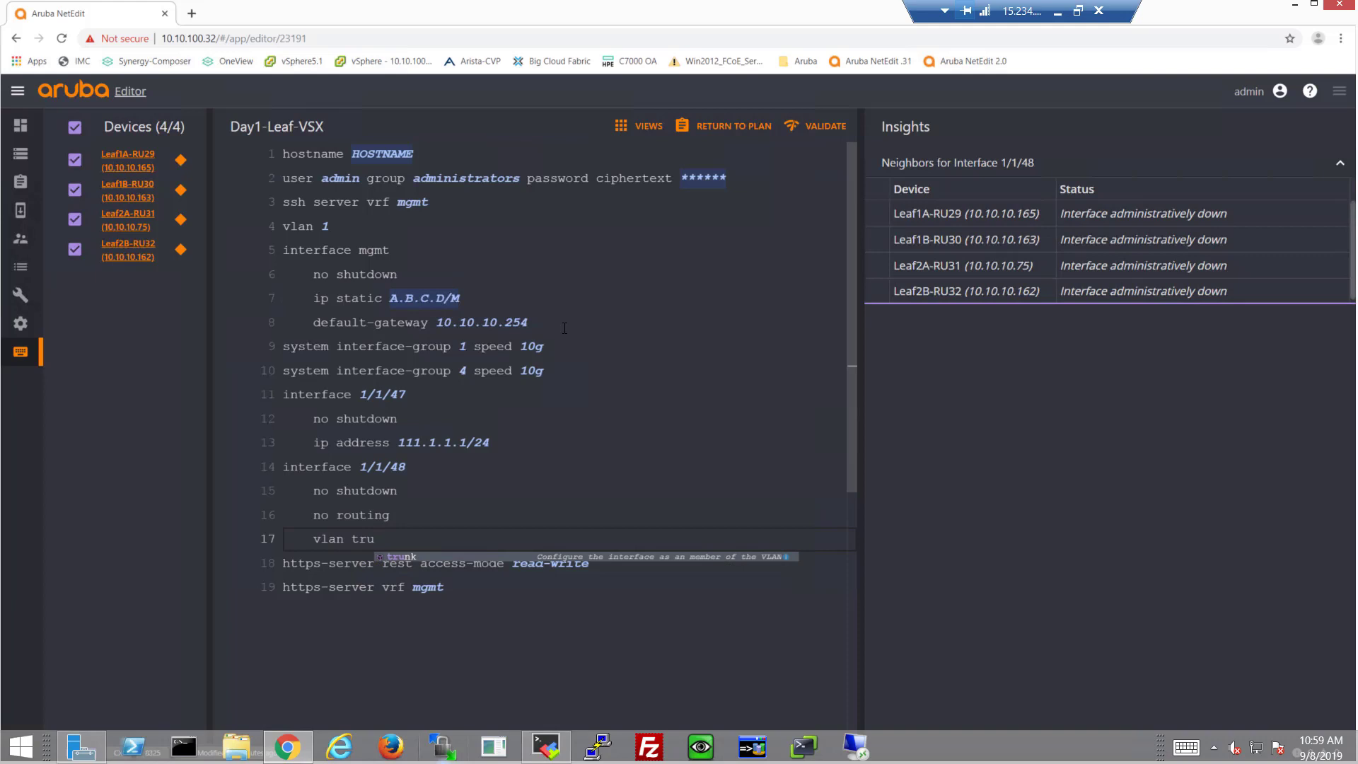
type("nk native")
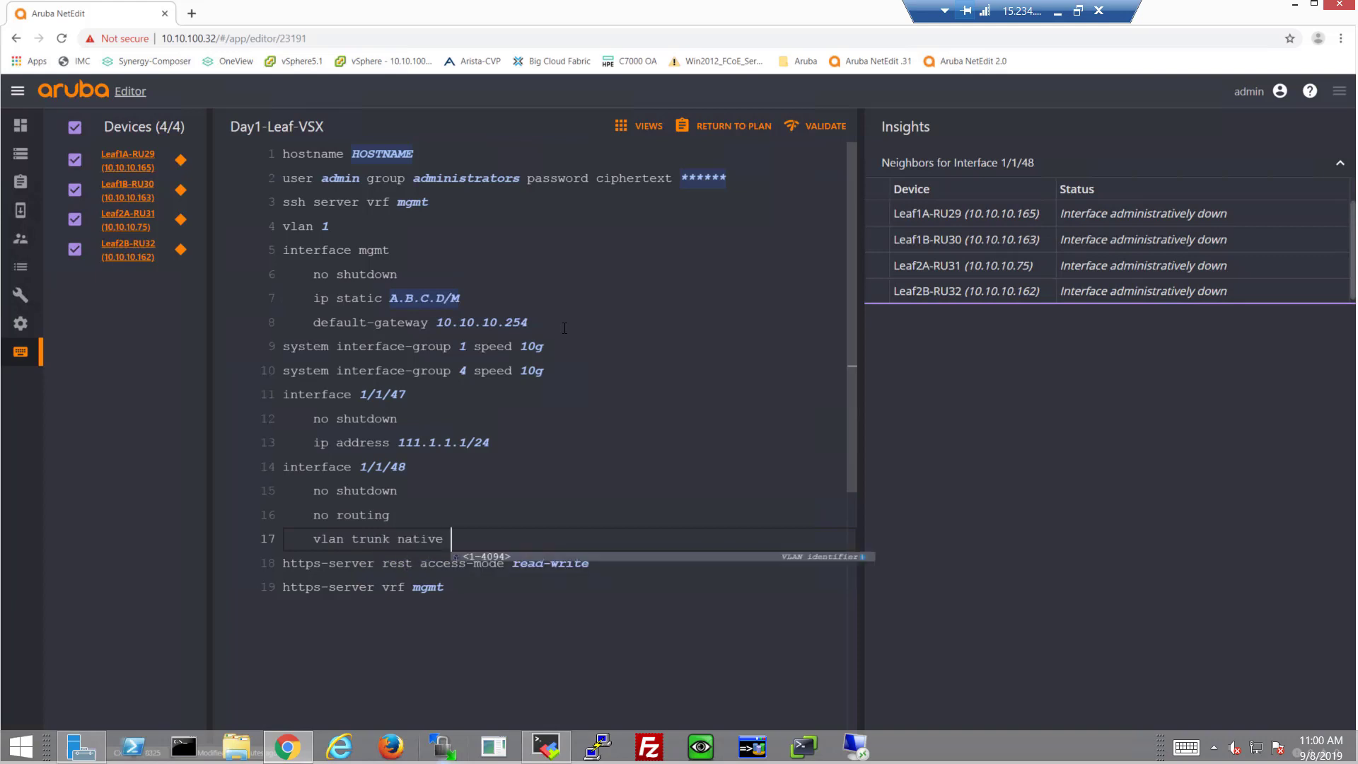
type(" 1 tag")
key("Return")
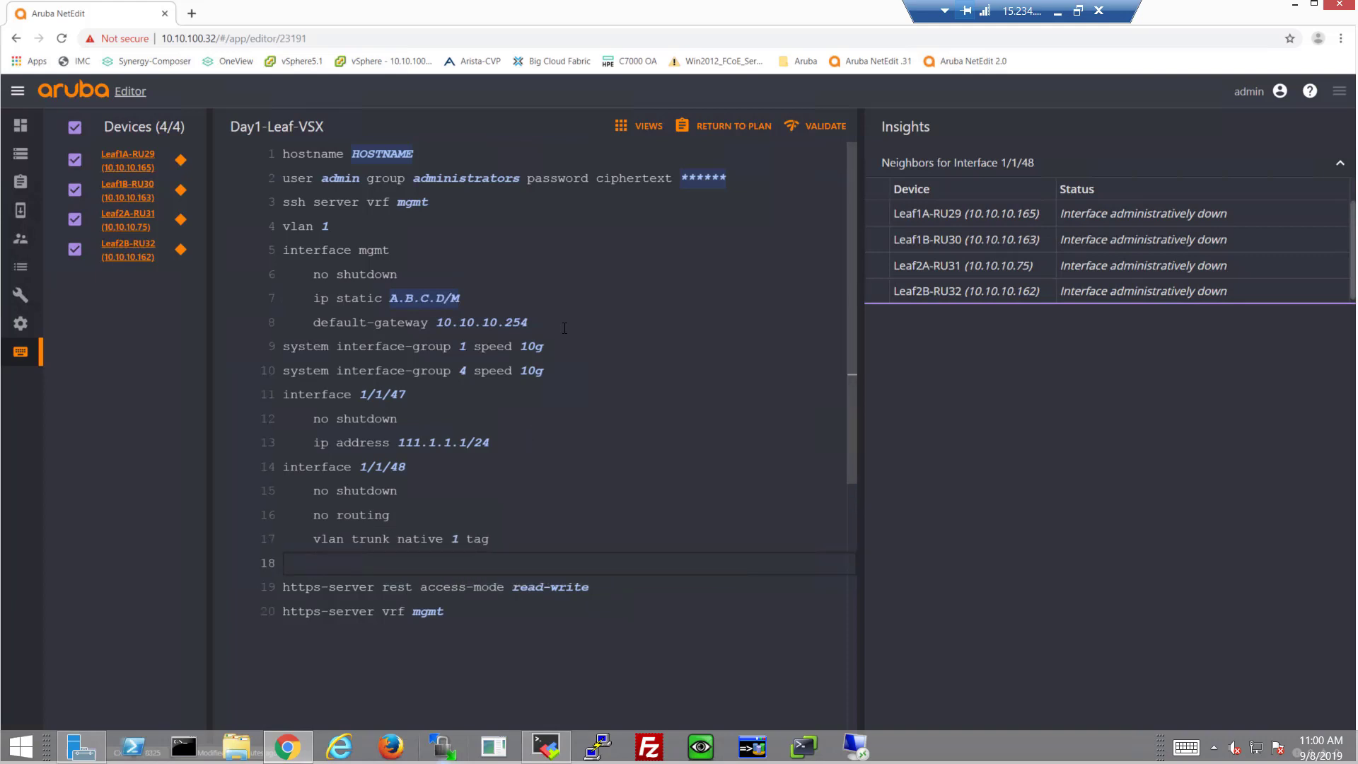
type("vlan trunk allowed all")
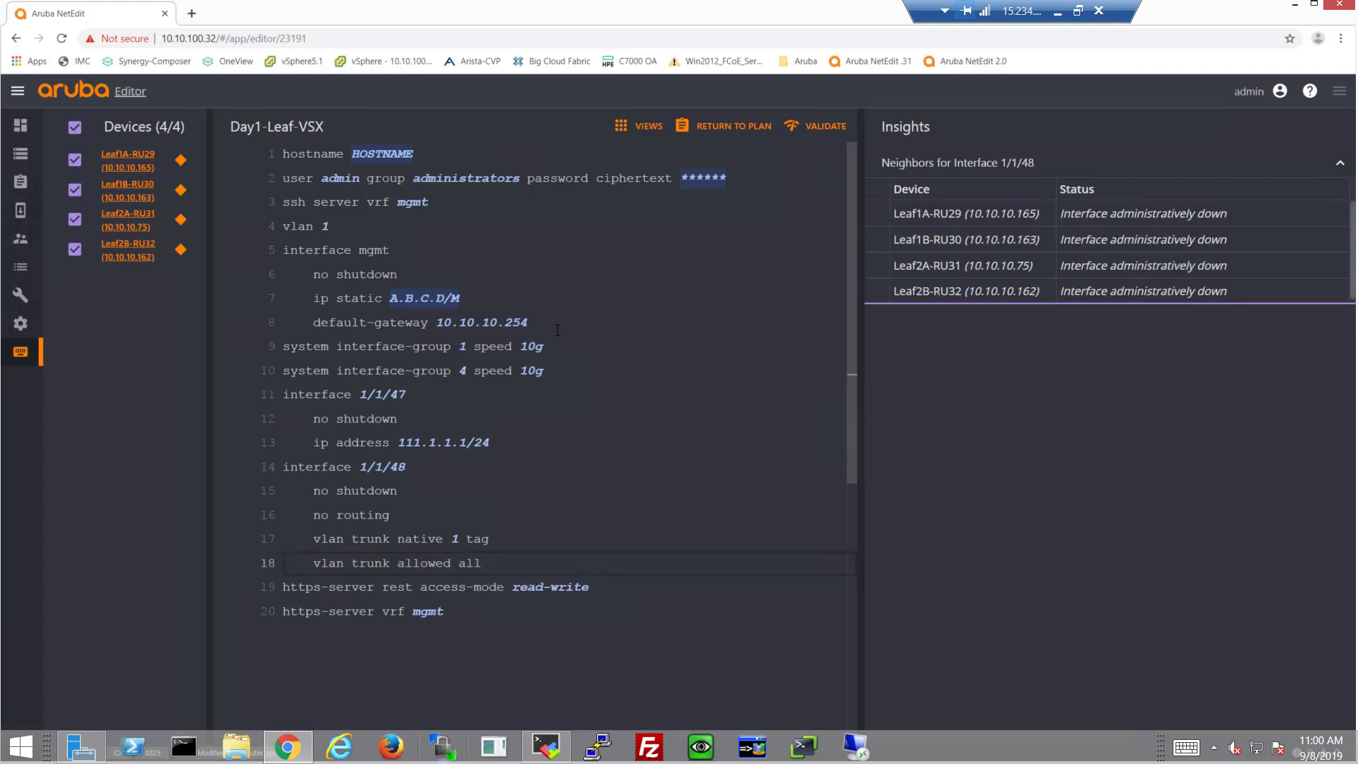
Make interface 1/1/47's address per-switch, changing Leaf1B and Leaf2B to host address .2
left_click(450, 444)
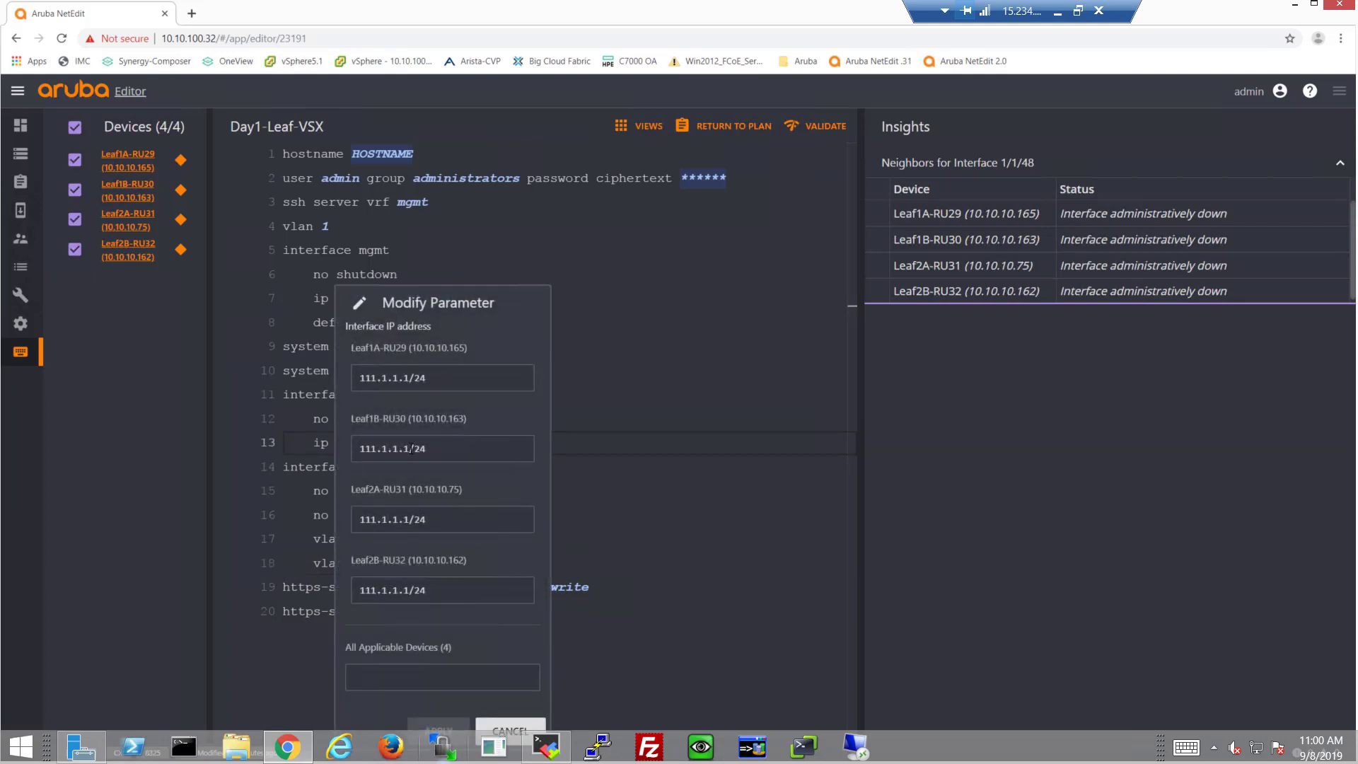
left_click(410, 448)
key("BackSpace")
type("2")
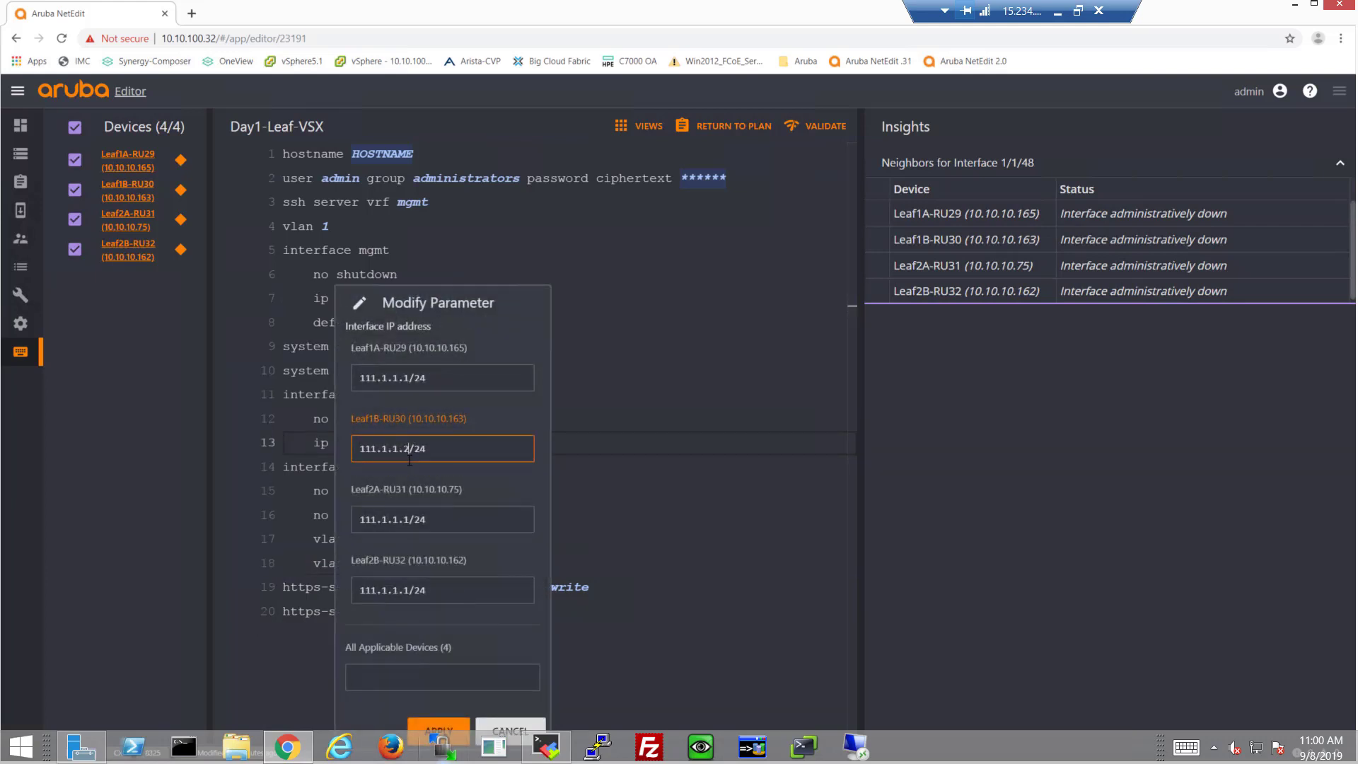
left_click(410, 590)
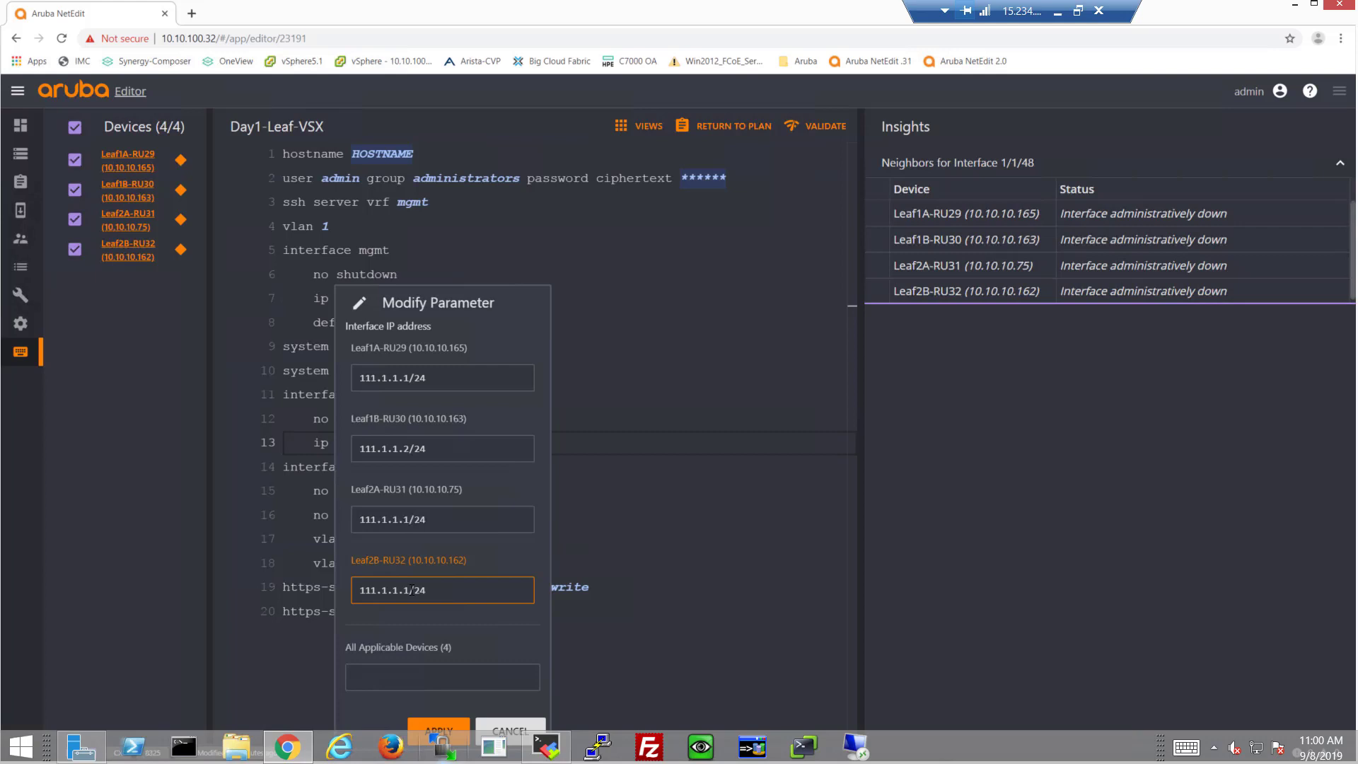
key("BackSpace")
type("2")
Change Leaf2A and Leaf2B to 211.1.1.1/24 and 211.1.1.2/24 and apply the addresses
left_click(365, 521)
key("BackSpace")
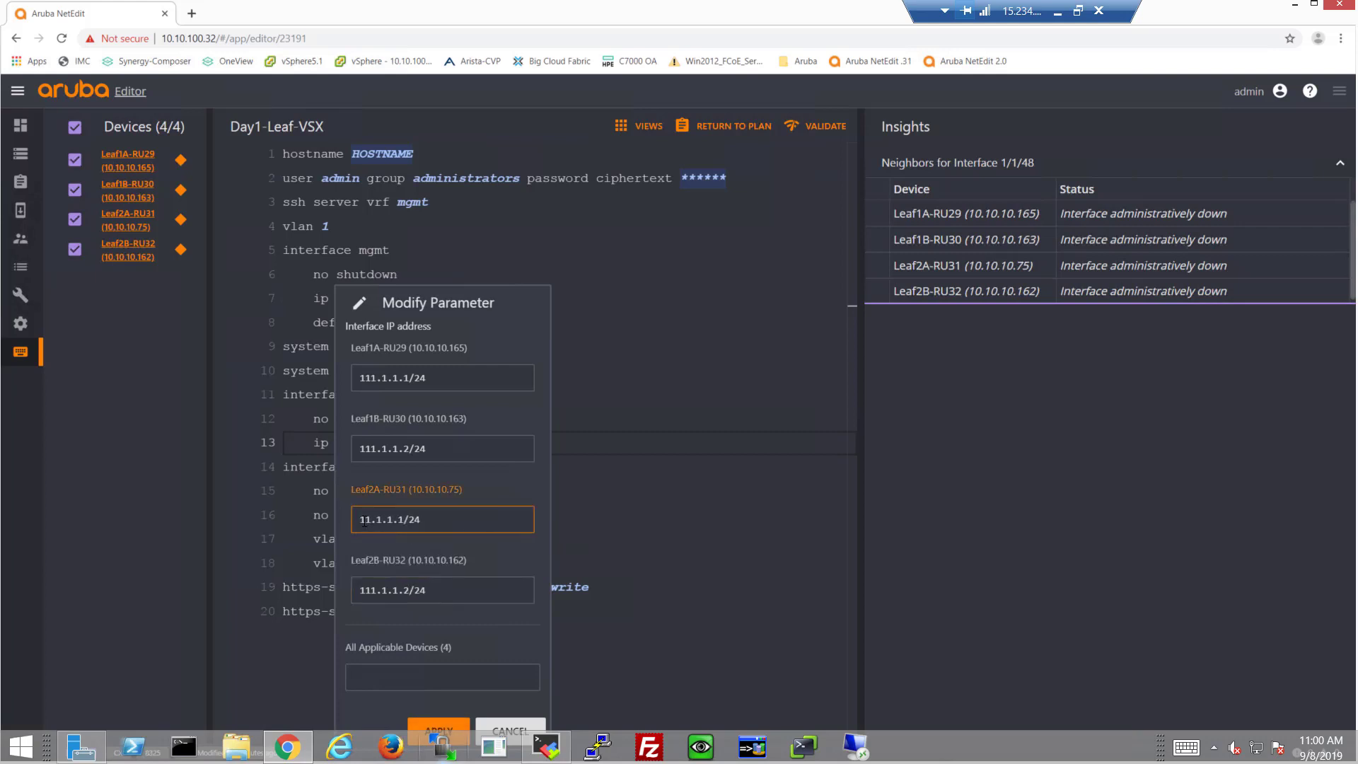
type("2")
left_click(367, 593)
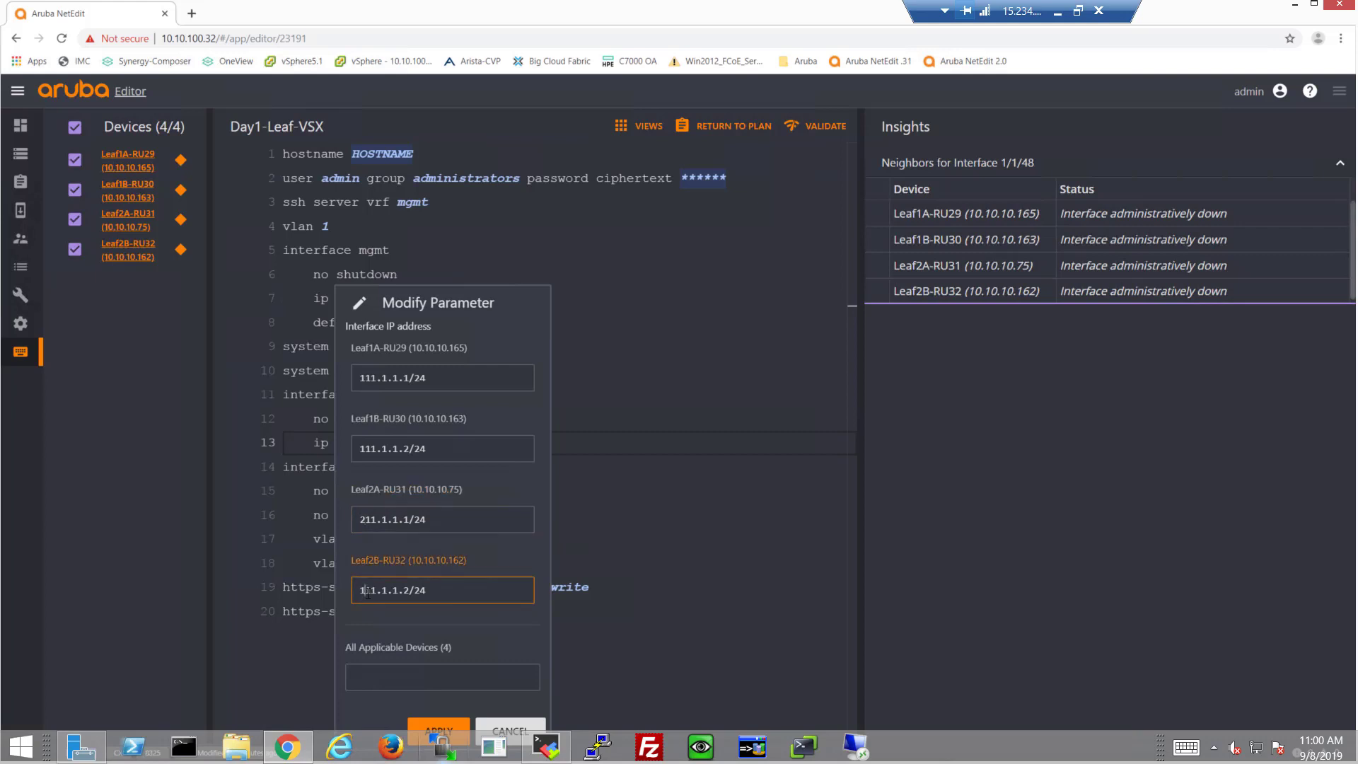
key("BackSpace")
type("2")
left_click(439, 730)
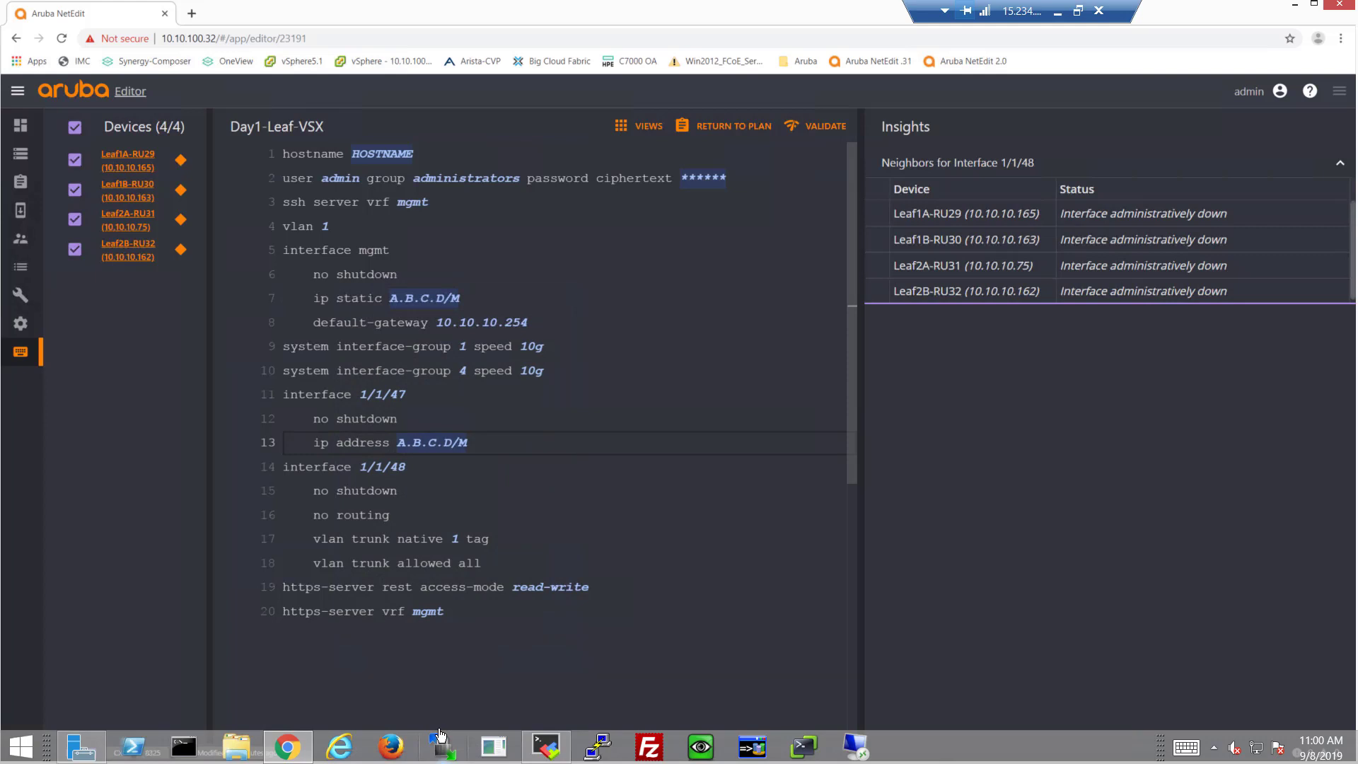
Add a vsx section after line 18 with inter-switch-link 1/1/48
left_click(529, 563)
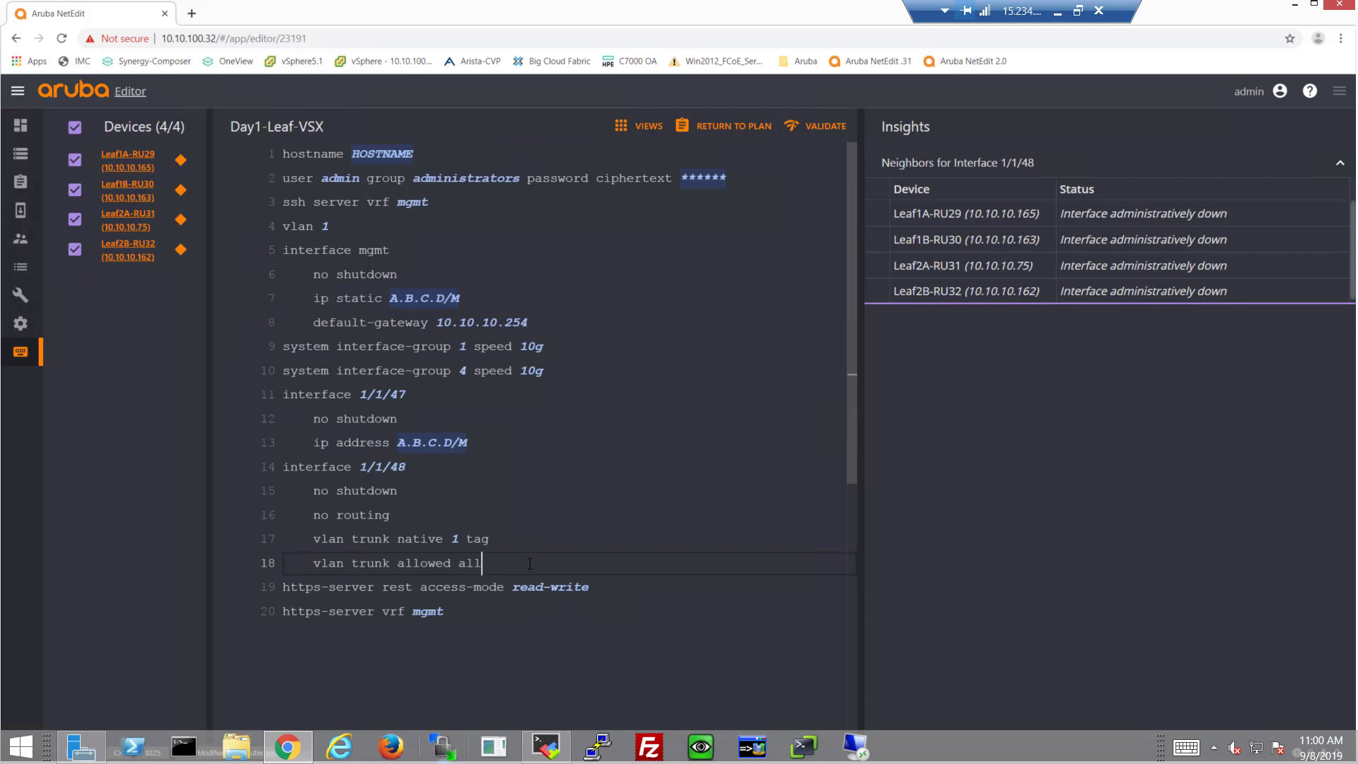
key("Return")
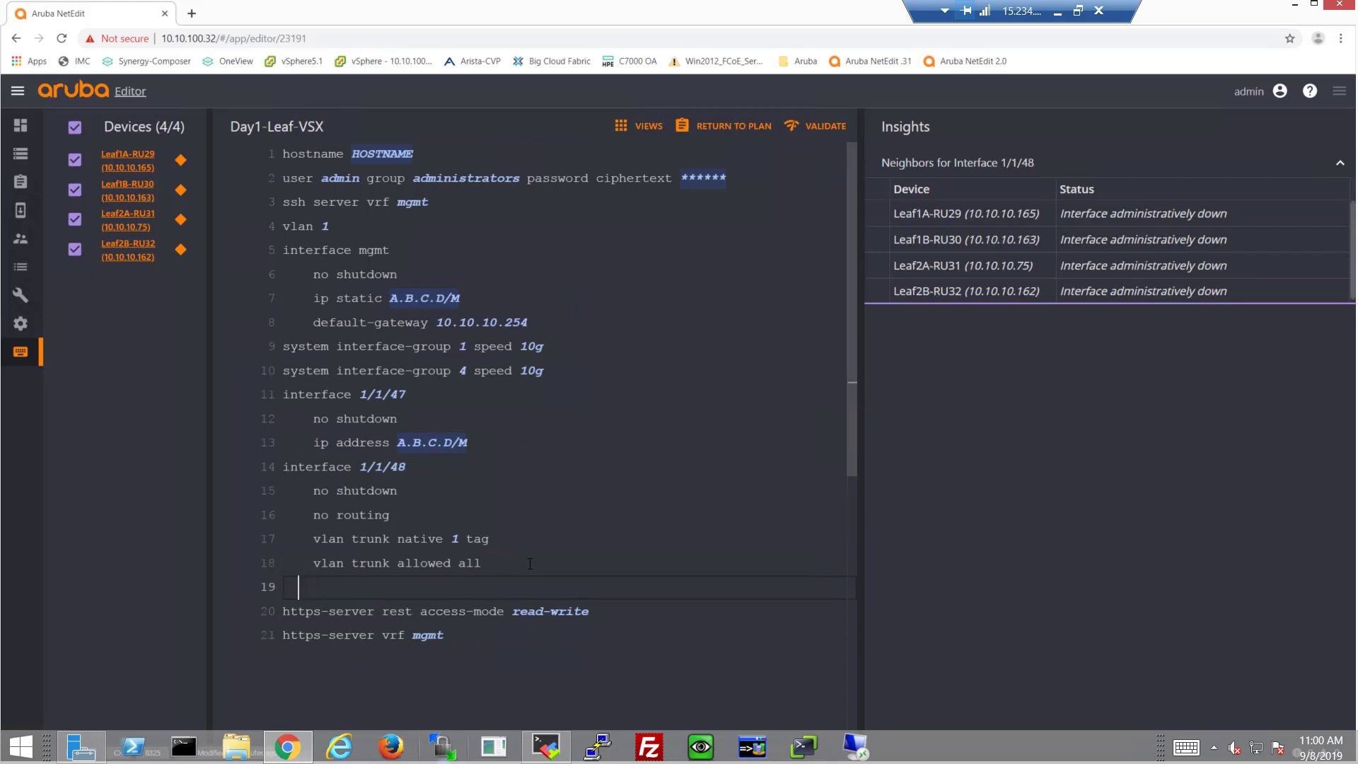
type("vsx")
key("Return")
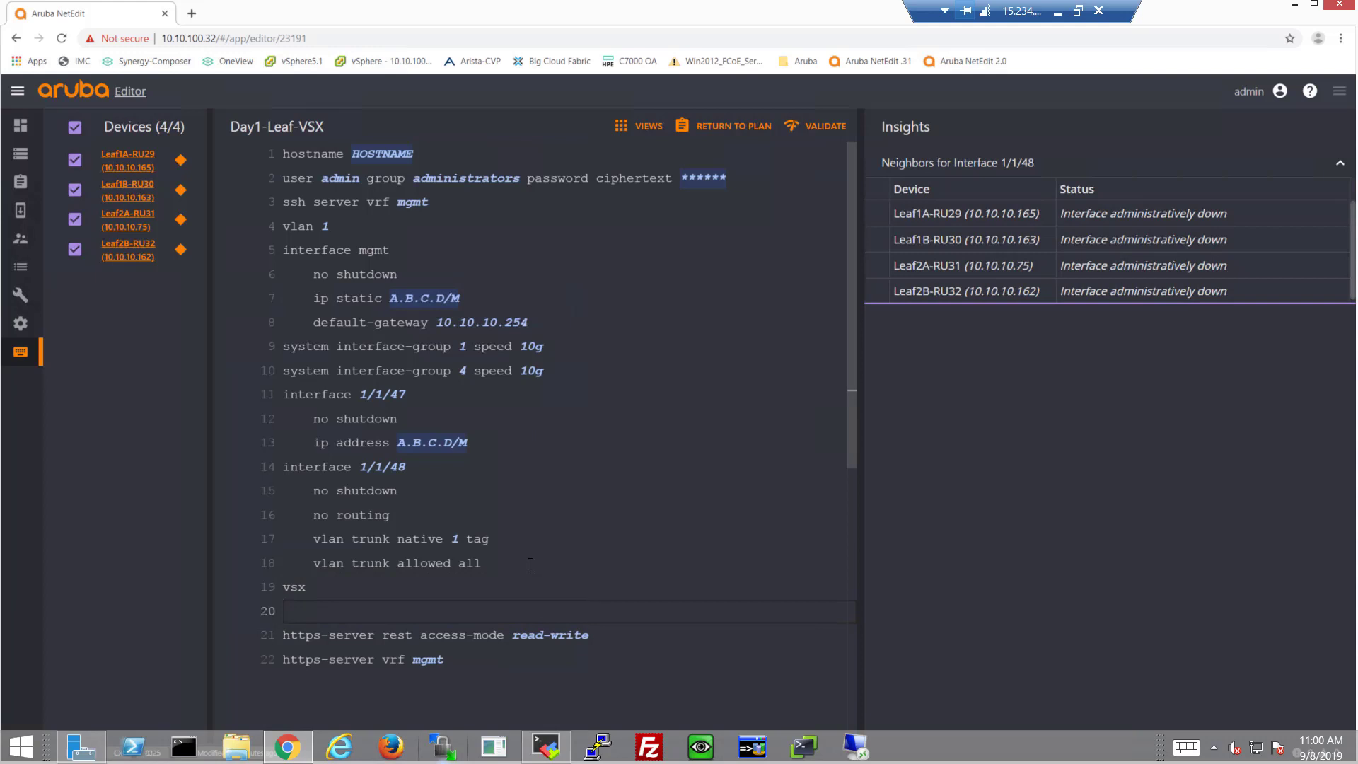
key("Tab")
type("inter-switch-link ")
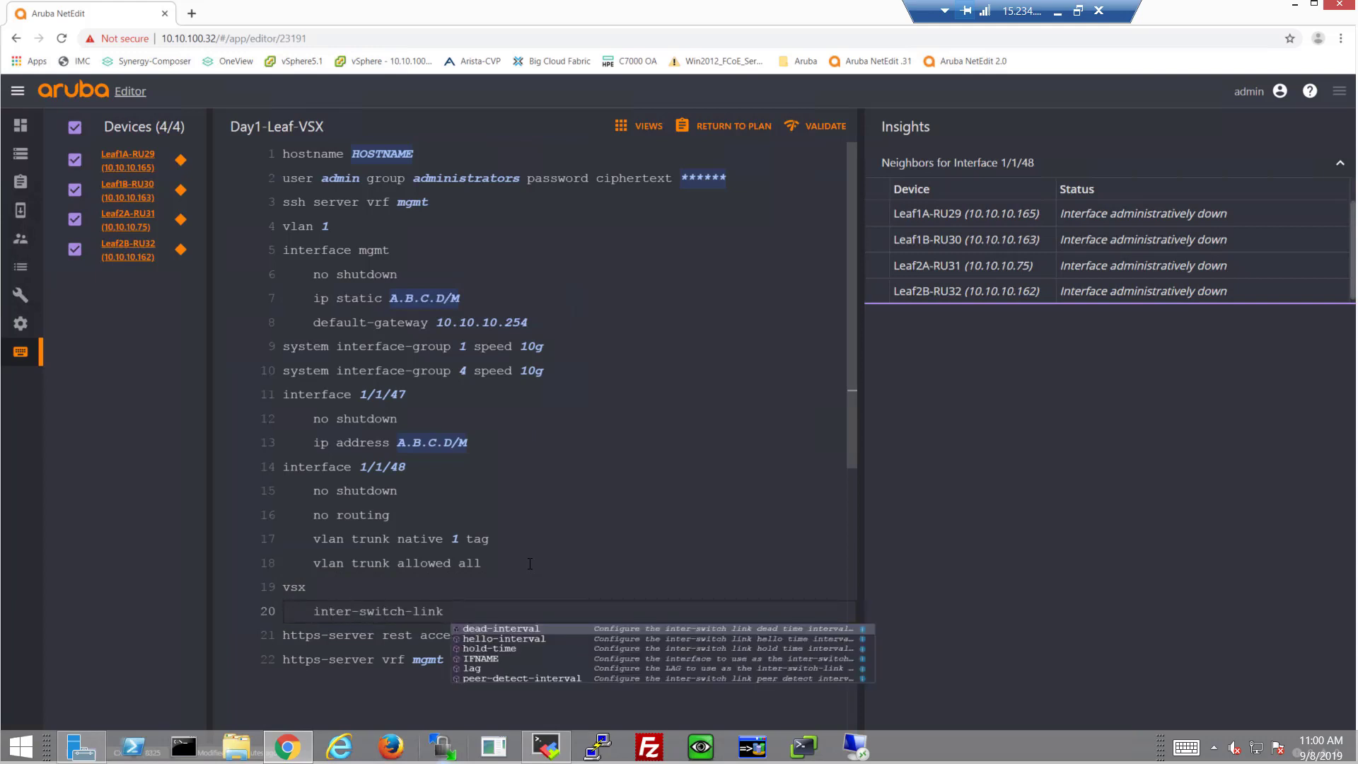
type("1/1/48")
key("Return")
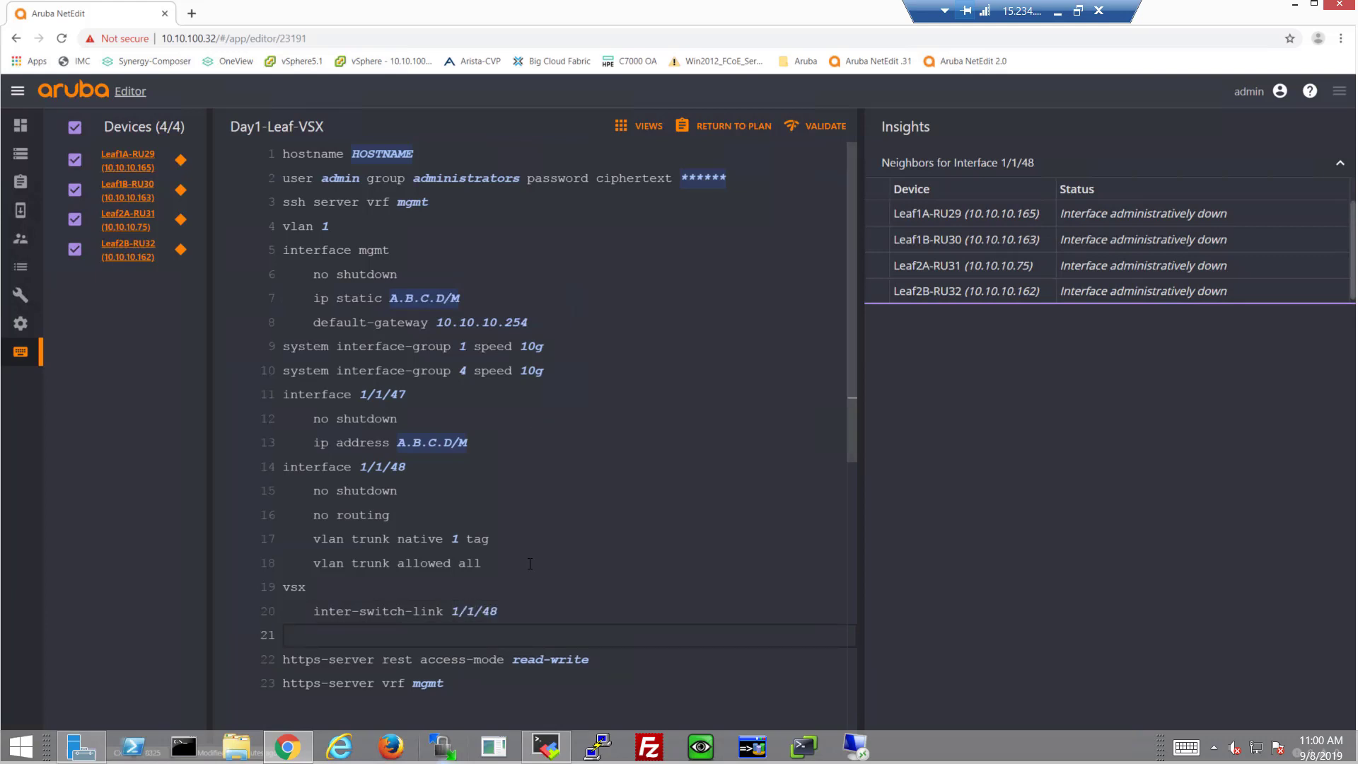
Set the vsx role to primary and keepalive peer 111.1.1.2 source 111.1.1.1
type("role pri")
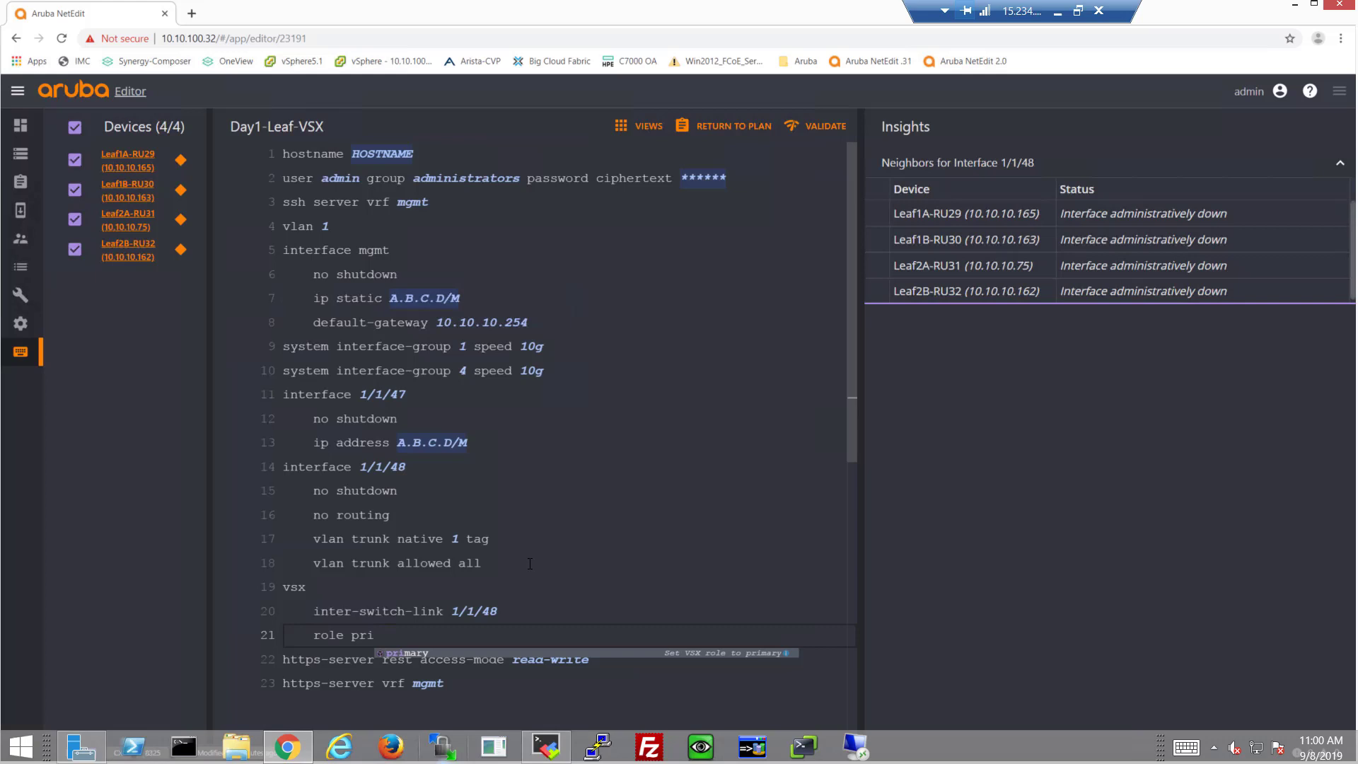
key("Return")
key("Return")
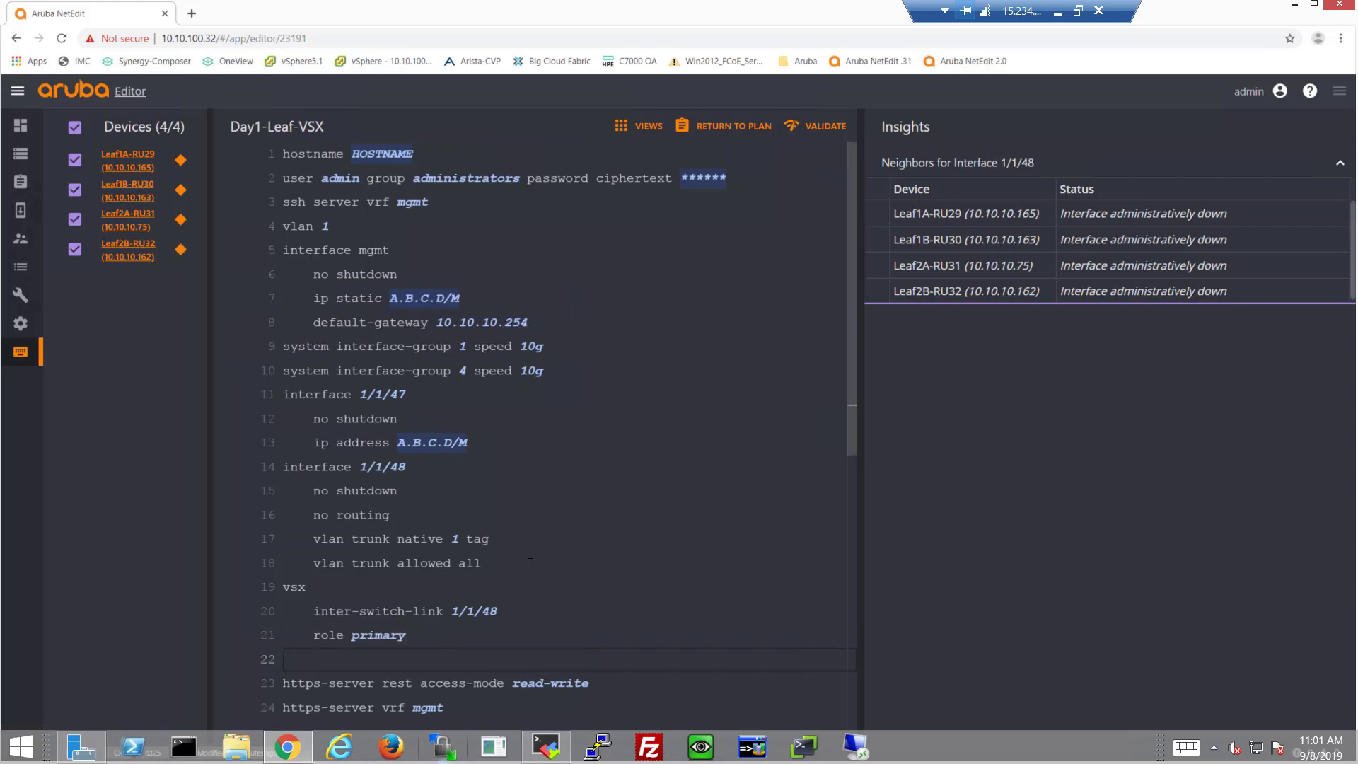
type("keep")
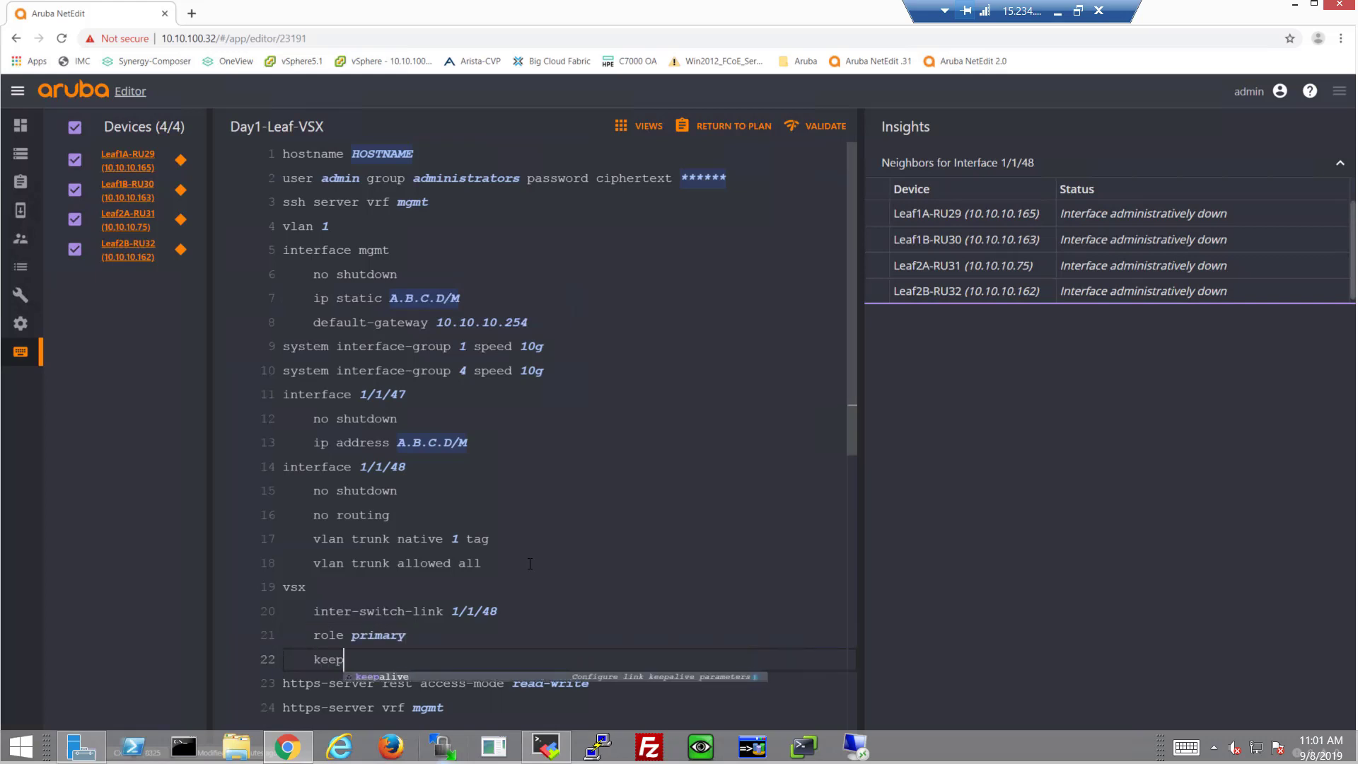
type("alive pe")
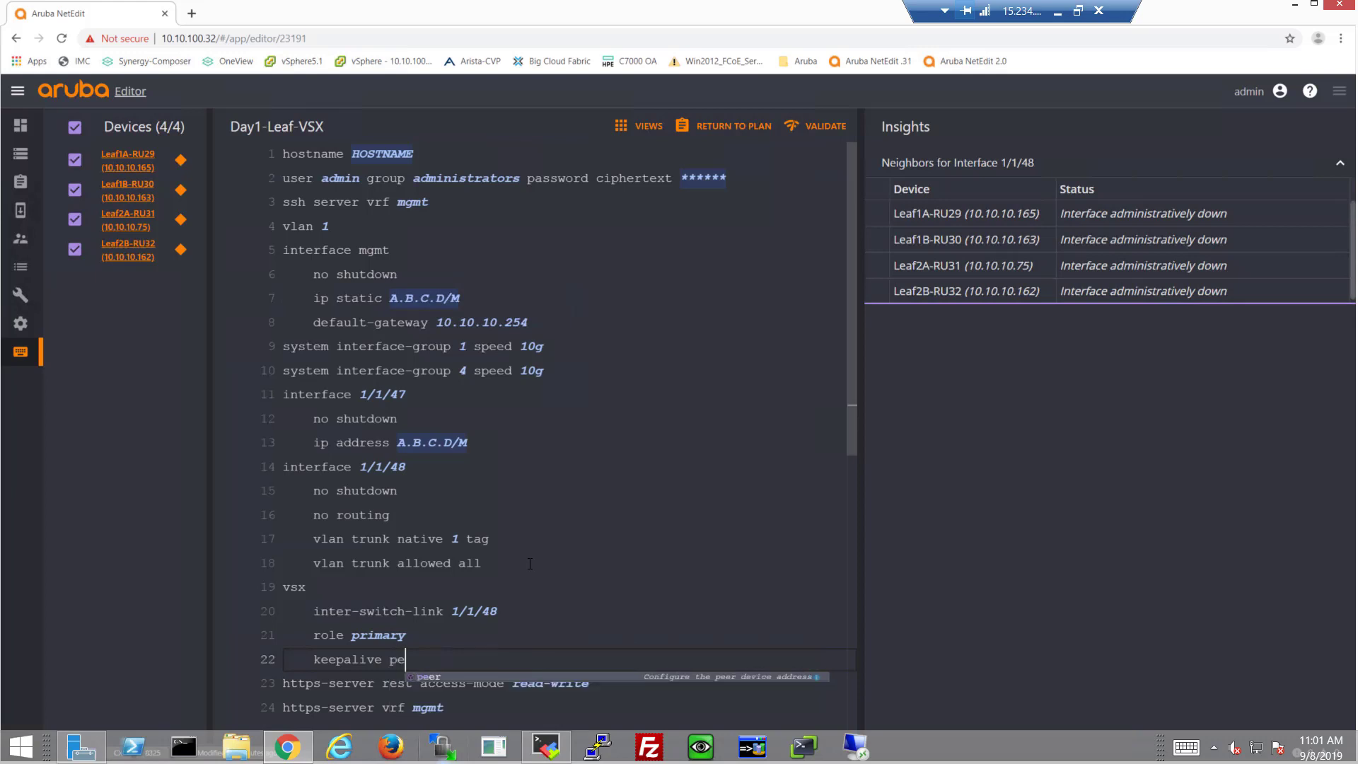
type("er 11")
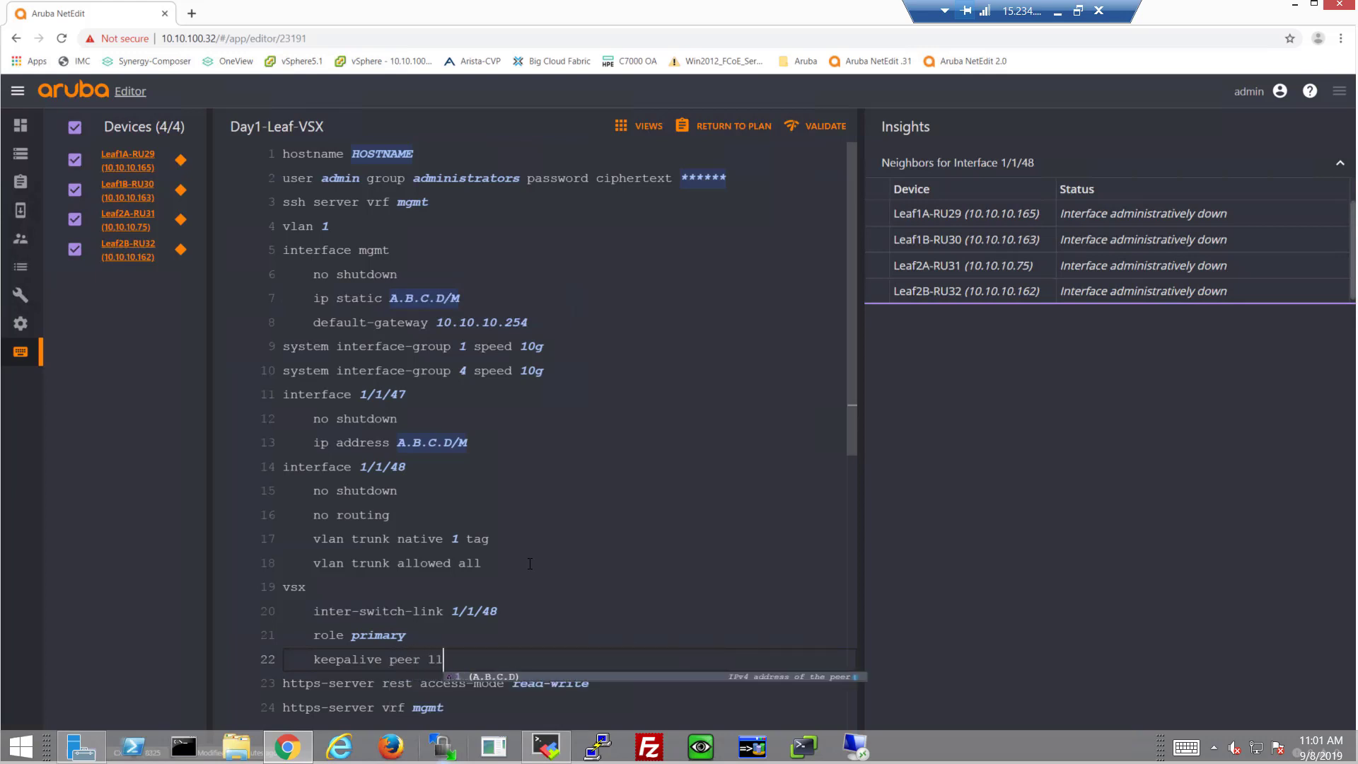
type("1.1.1.2")
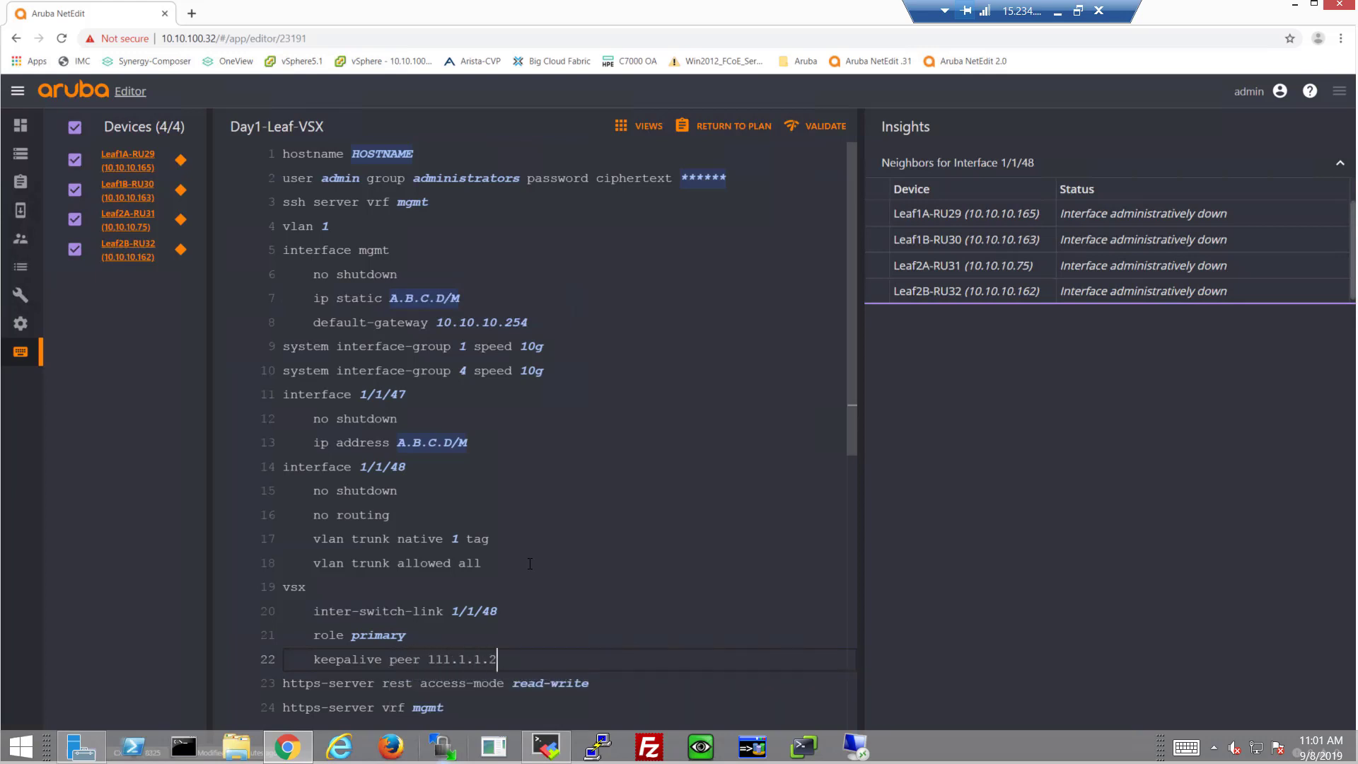
type(" source 1.1.1.")
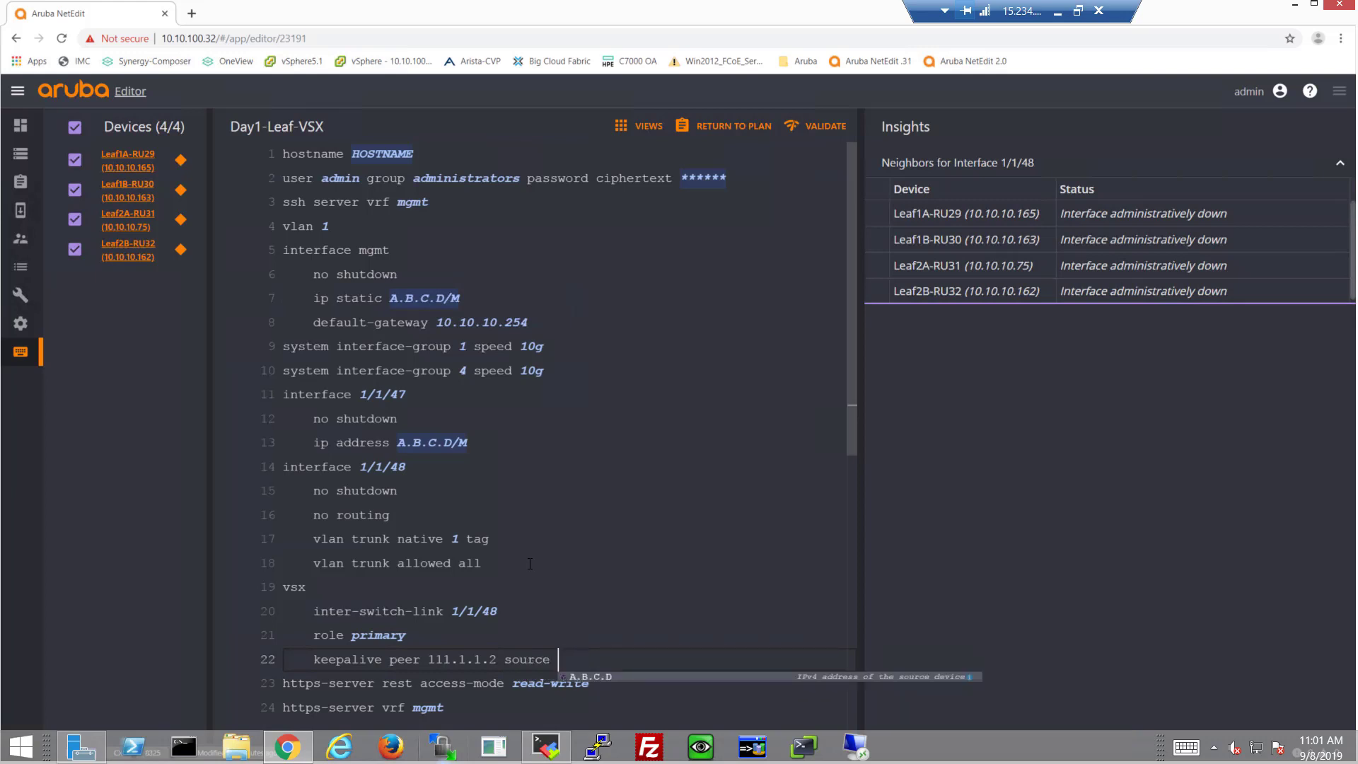
key("BackSpace")
key("BackSpace")
key("BackSpace")
key("BackSpace")
key("BackSpace")
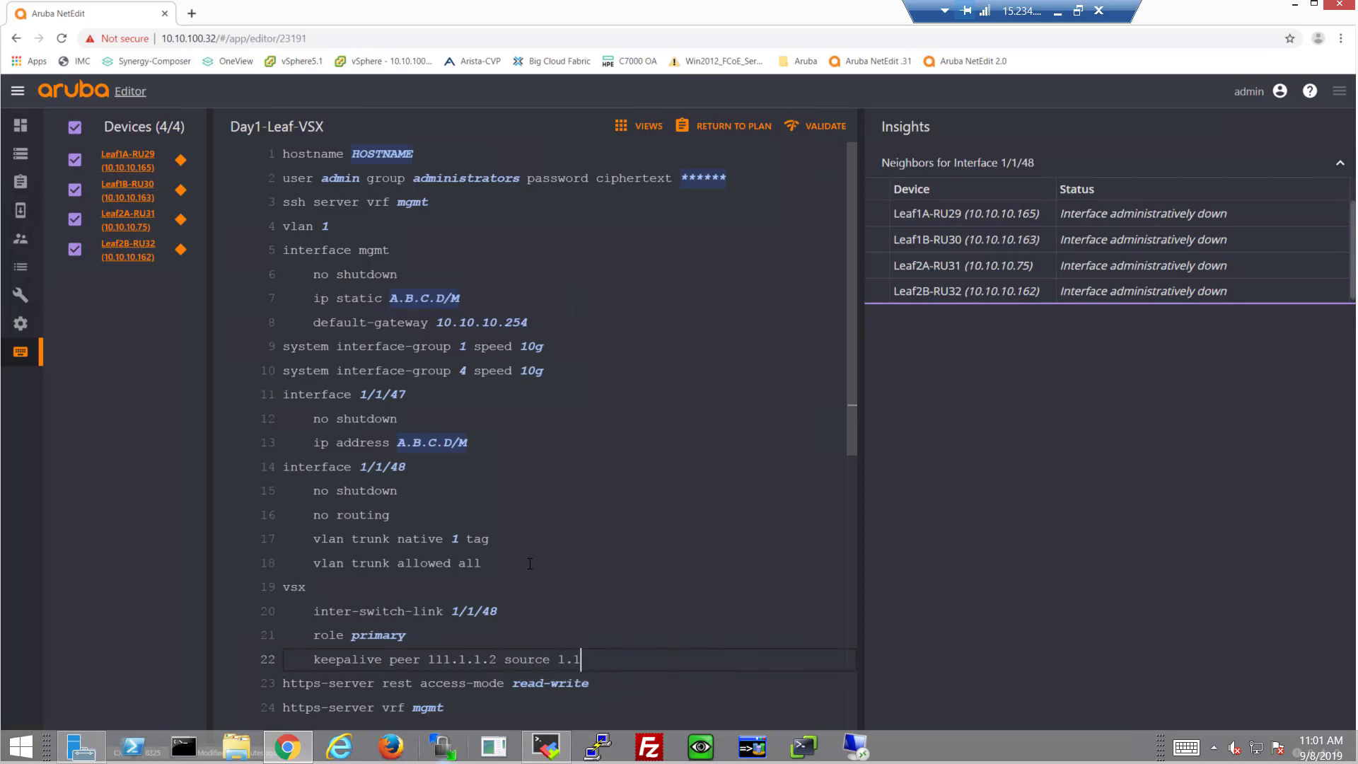
type("11.1.1.1")
key("Return")
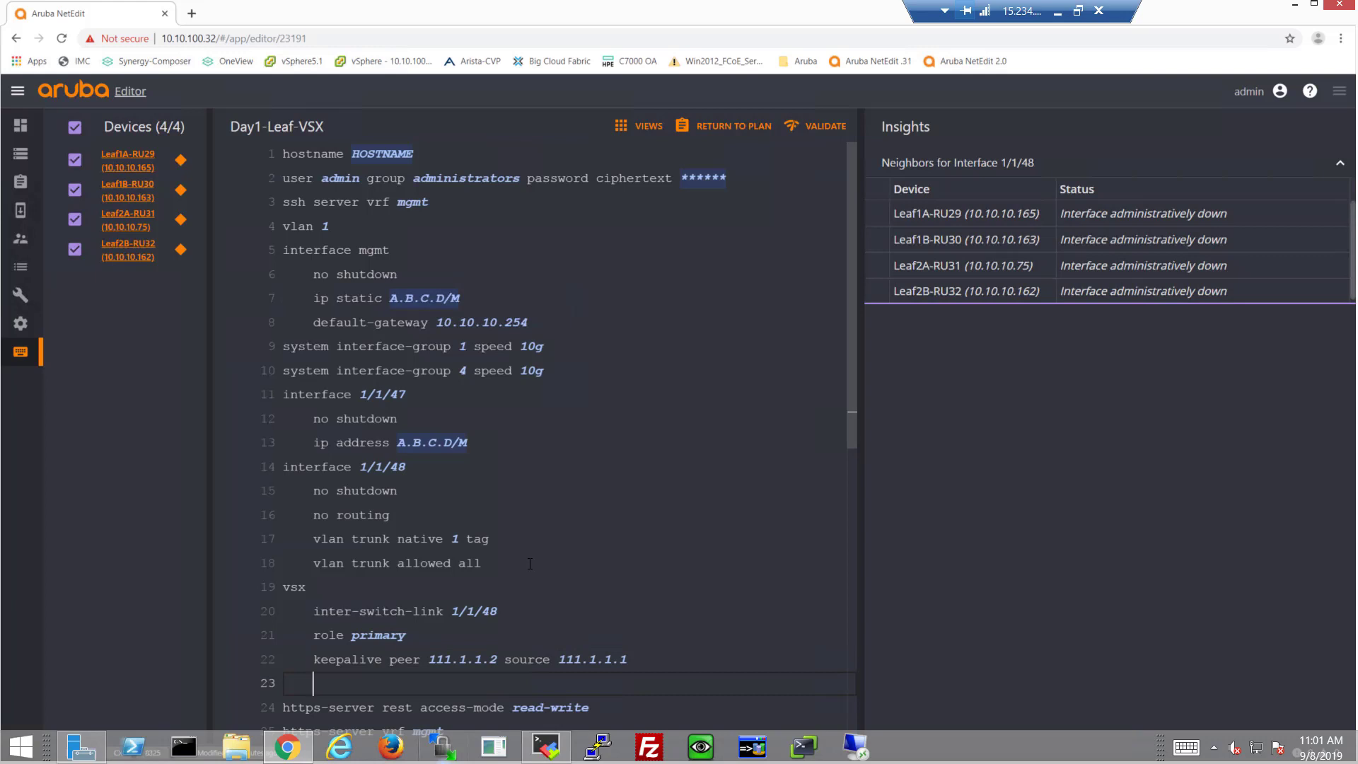
key("BackSpace")
key("BackSpace")
key("BackSpace")
key("BackSpace")
key("BackSpace")
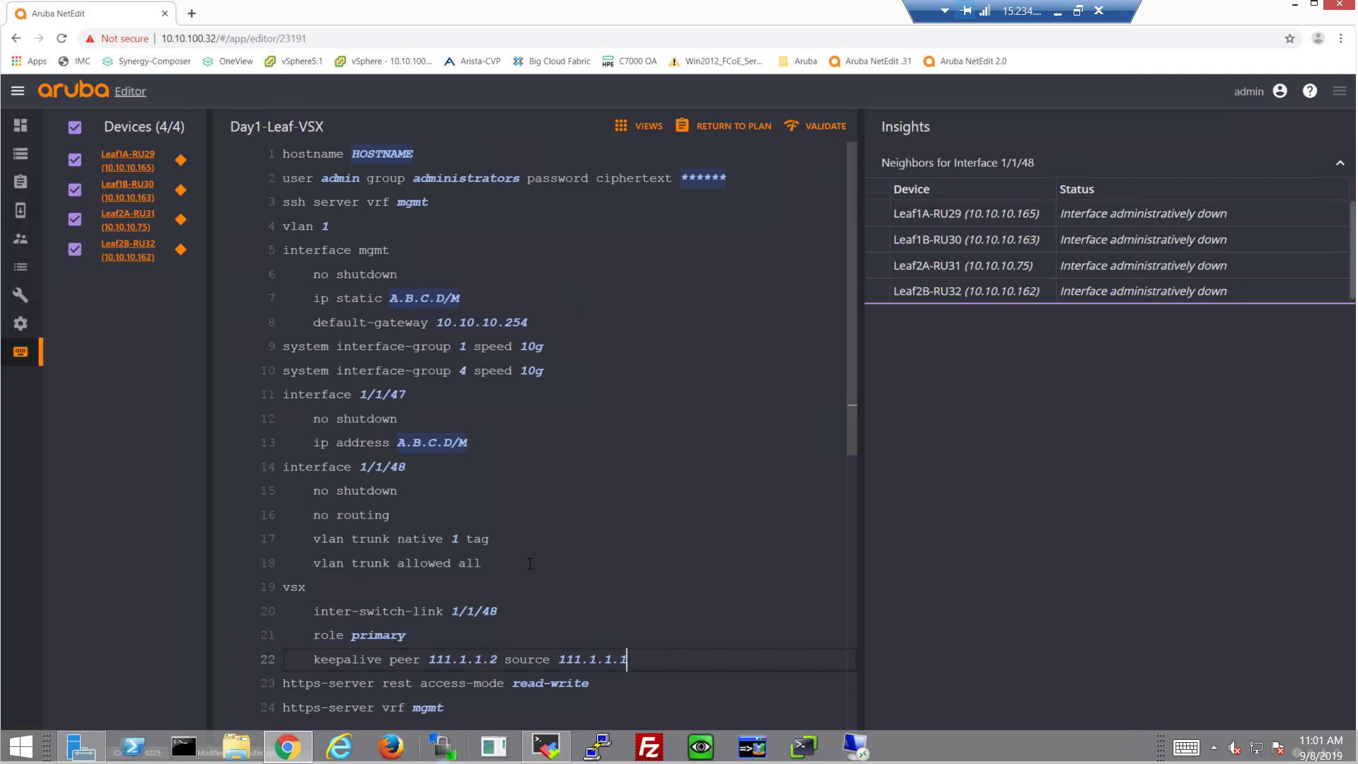
Make the VSX role per-switch, with Leaf1B-RU30 and Leaf2B-RU32 as secondary
left_click(394, 633)
left_click(348, 487)
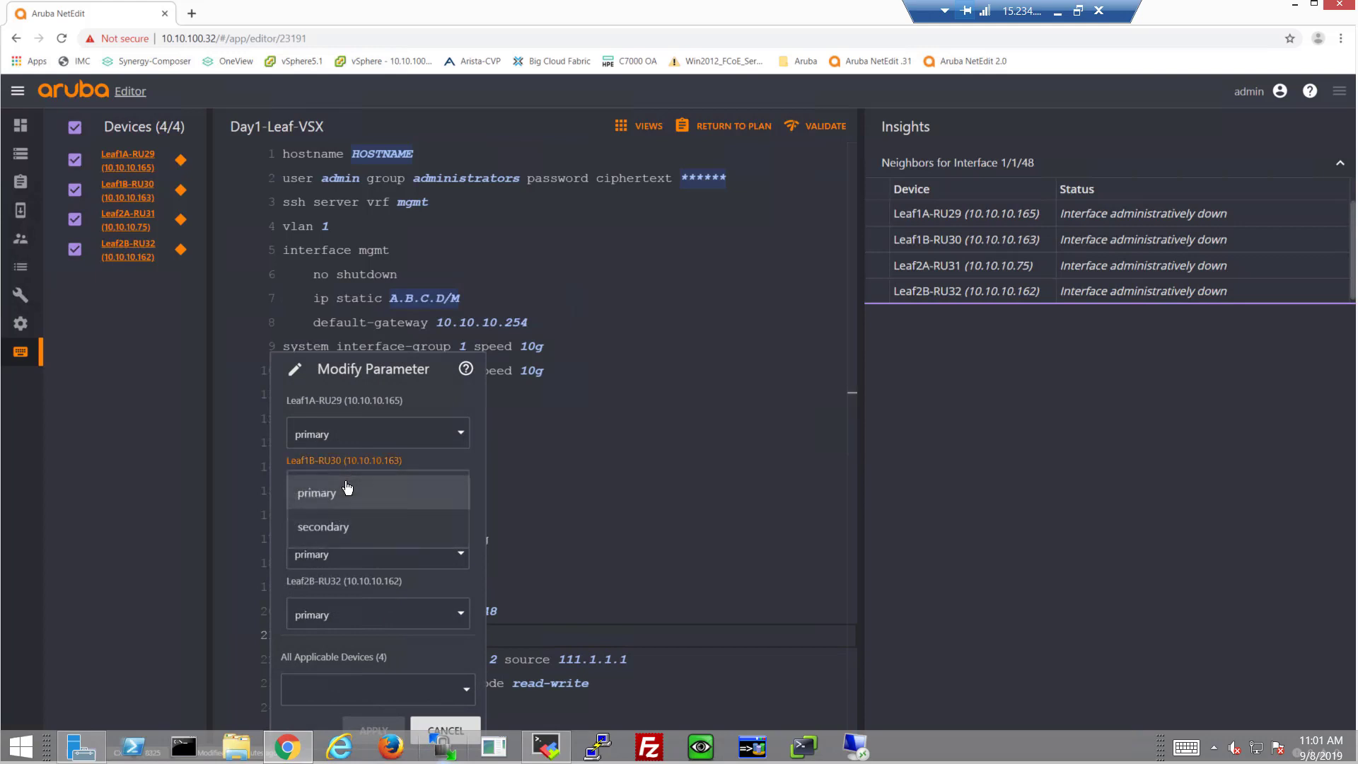
left_click(337, 531)
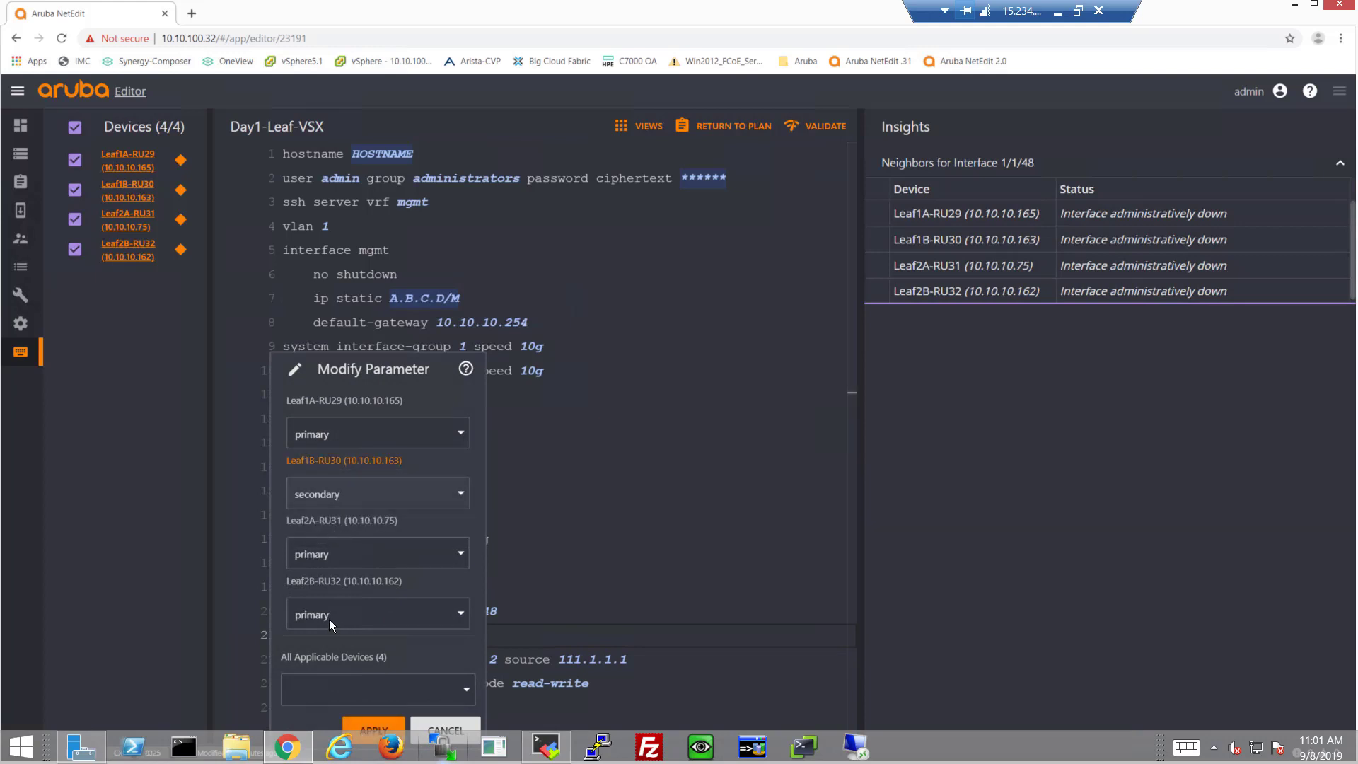
left_click(329, 618)
left_click(323, 645)
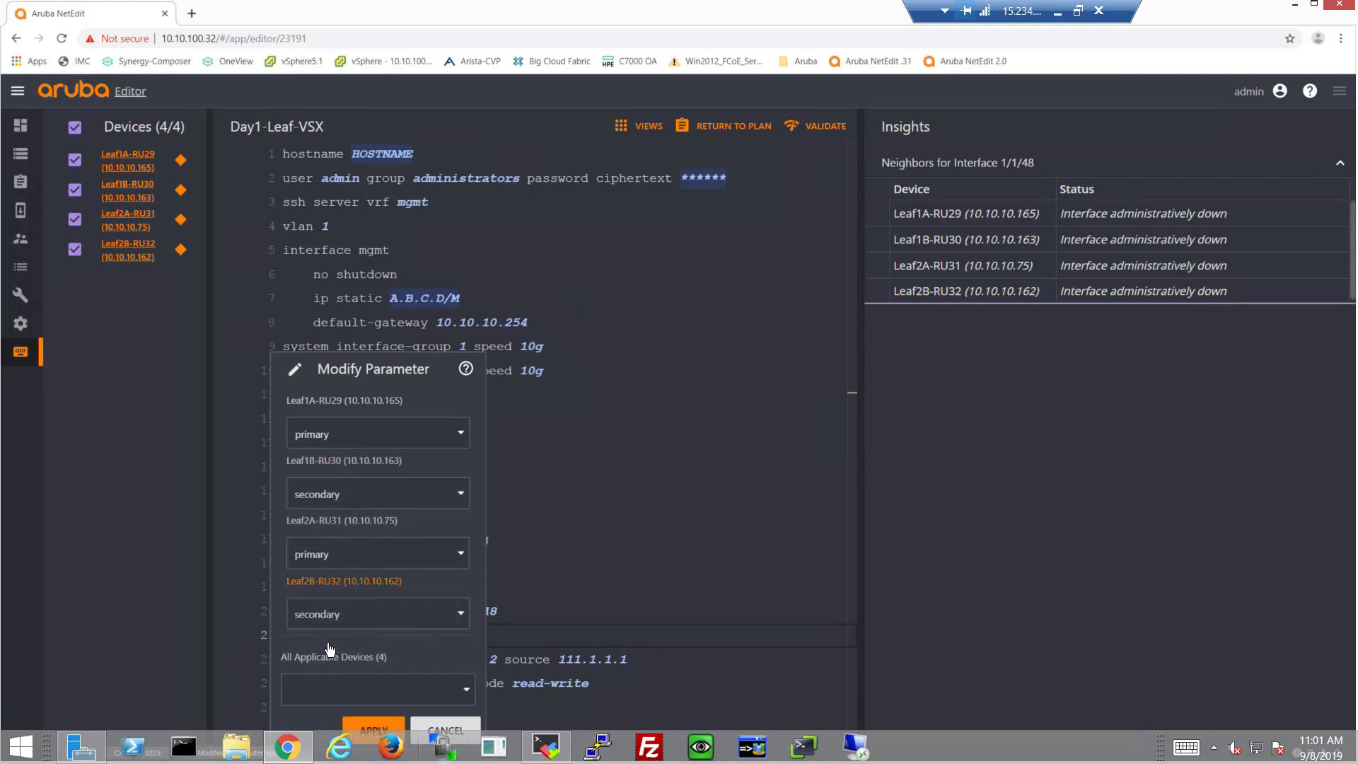
left_click(380, 725)
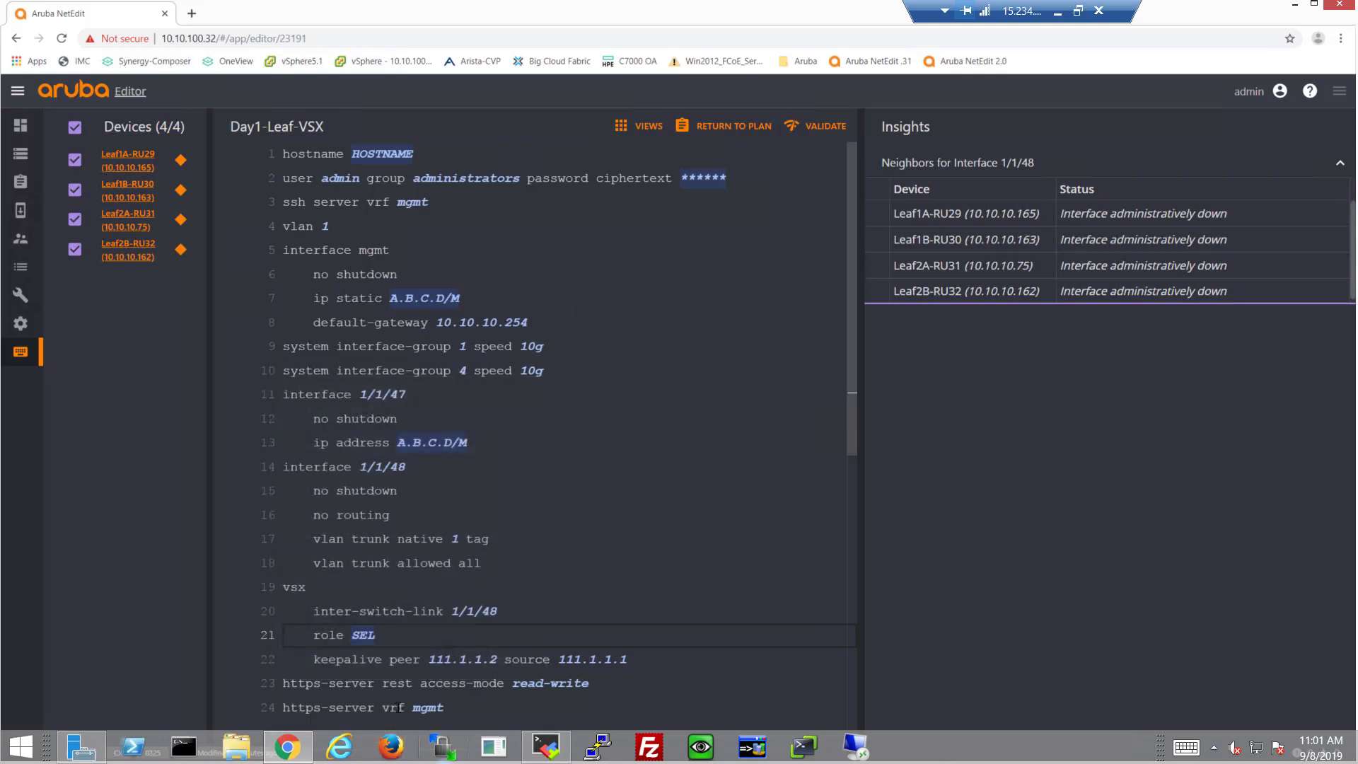
Set per-switch keepalive peers to 111.1.1.2, 111.1.1.1, 211.1.1.2 and 211.1.1.1
left_click(467, 658)
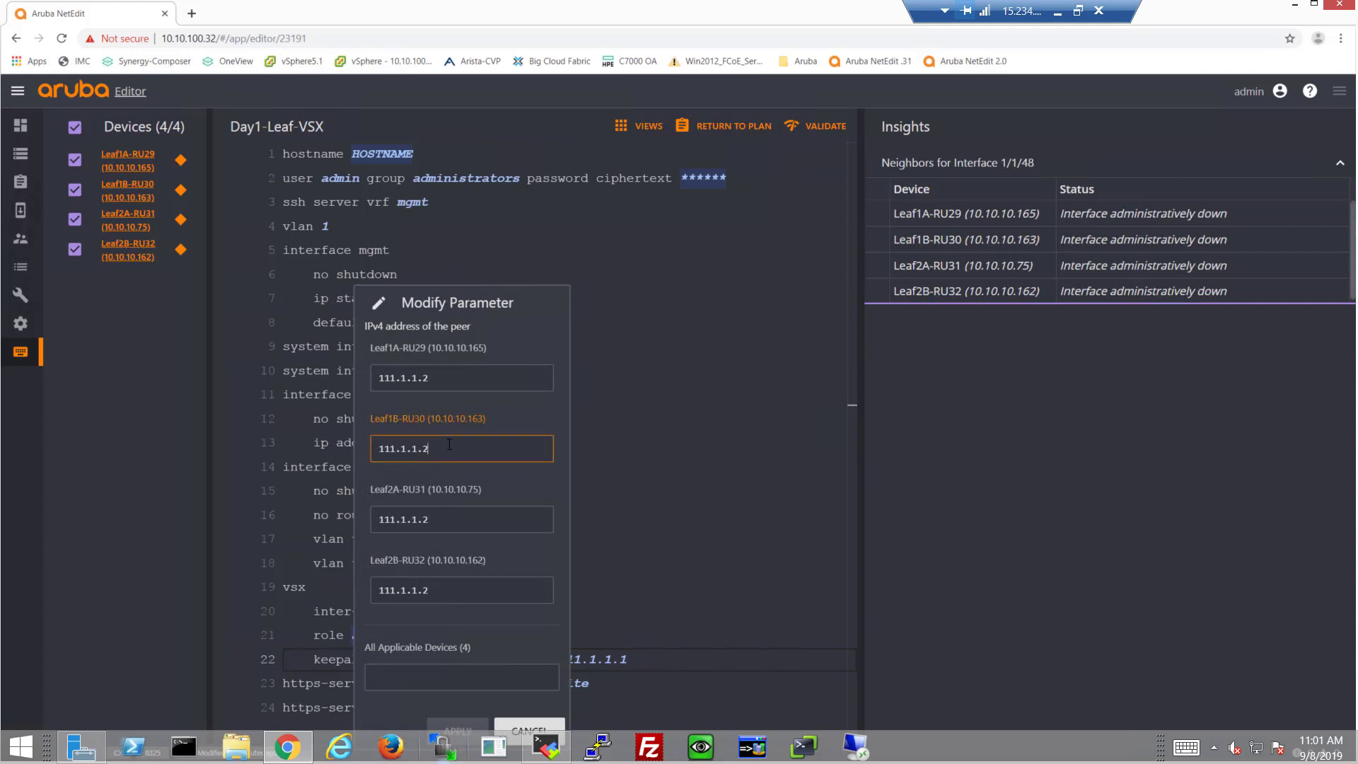
key("BackSpace")
type("1")
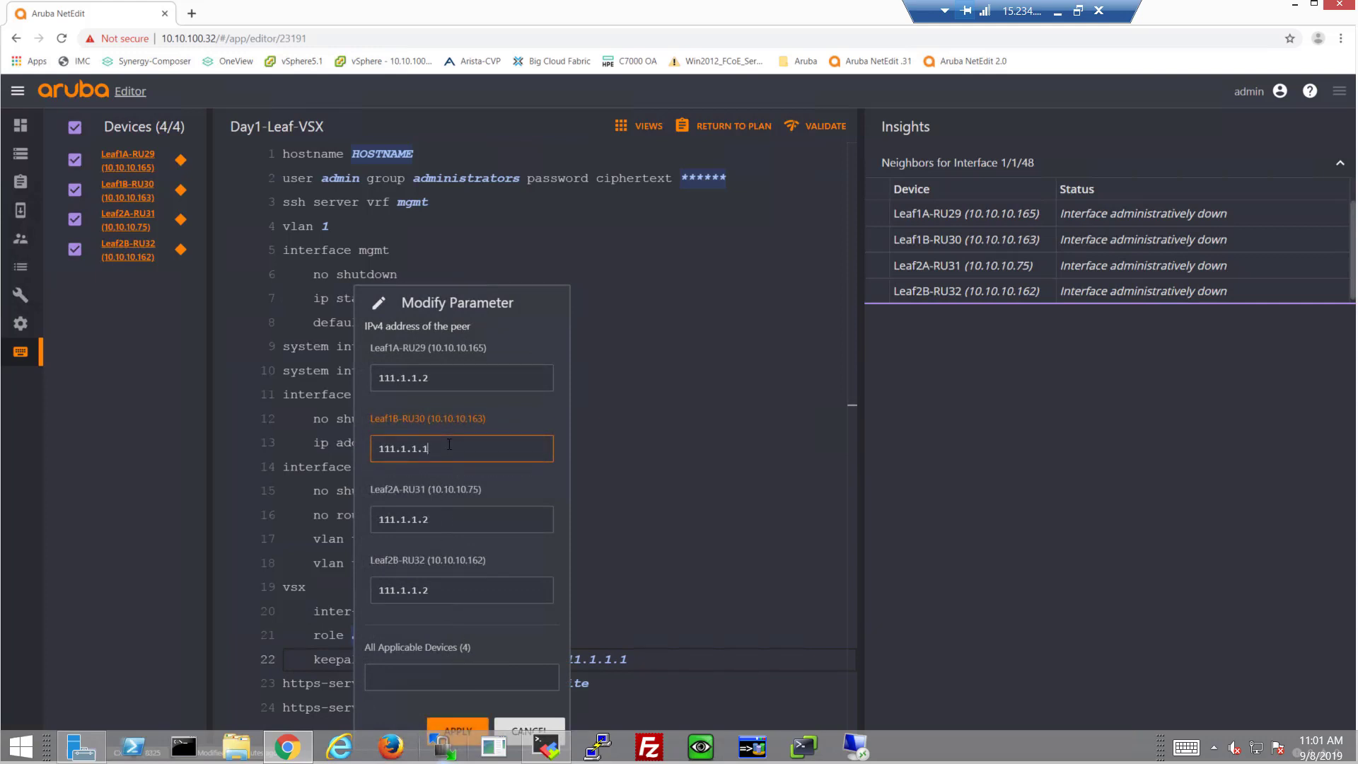
left_click(446, 596)
key("BackSpace")
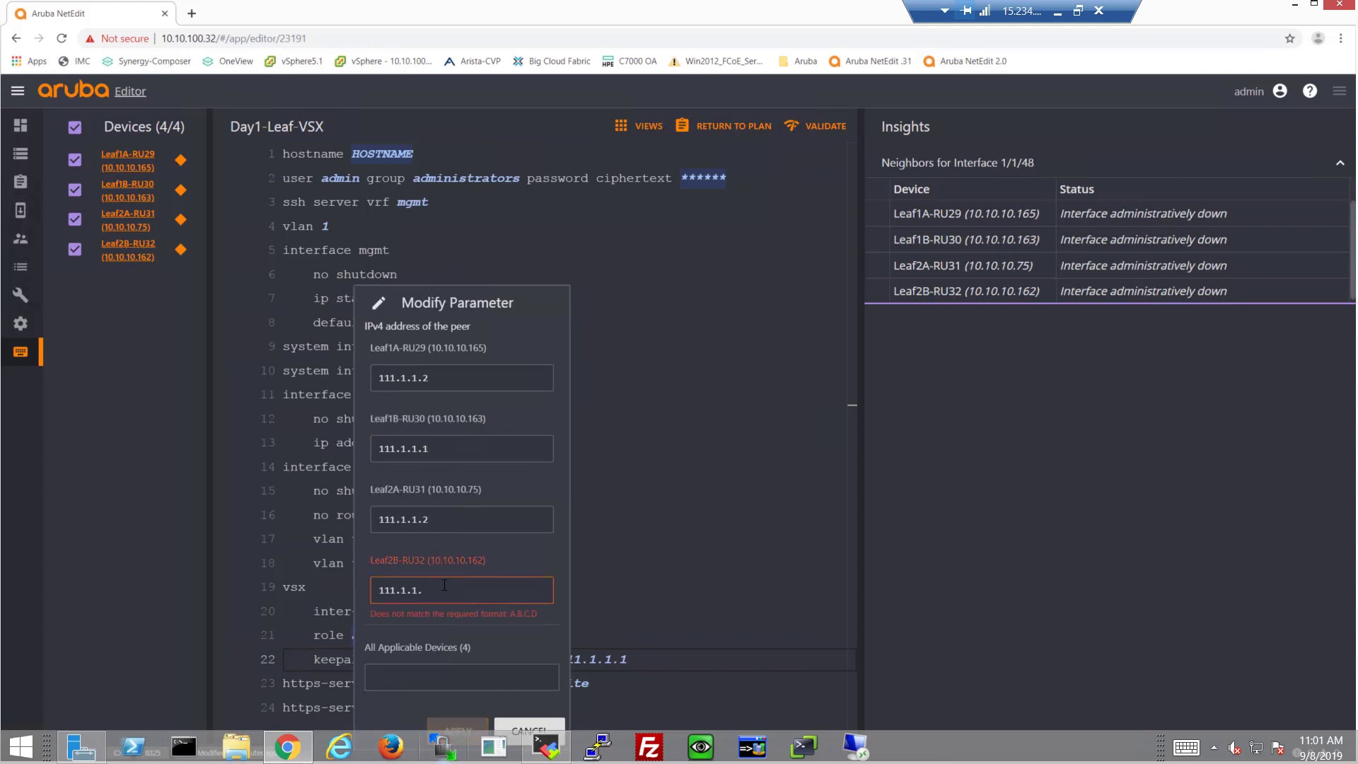
type("1")
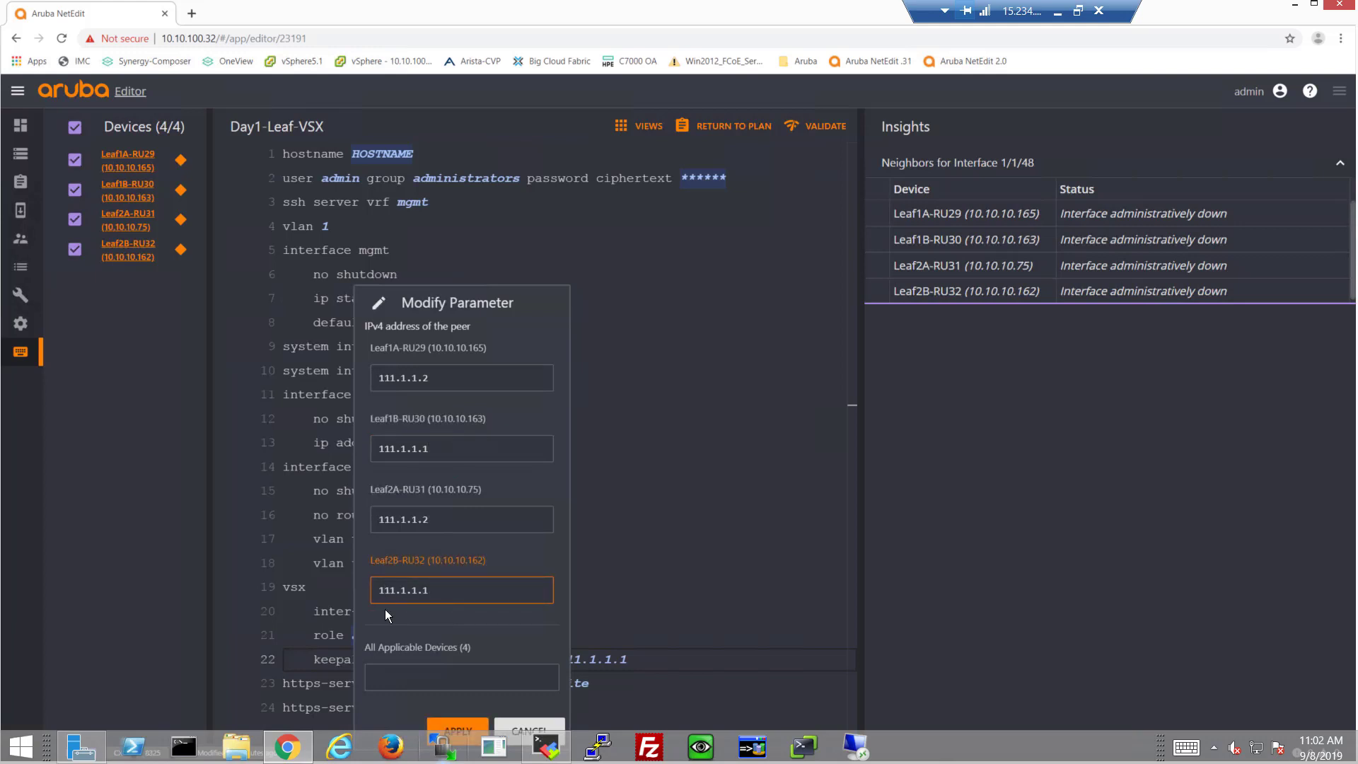
left_click(388, 522)
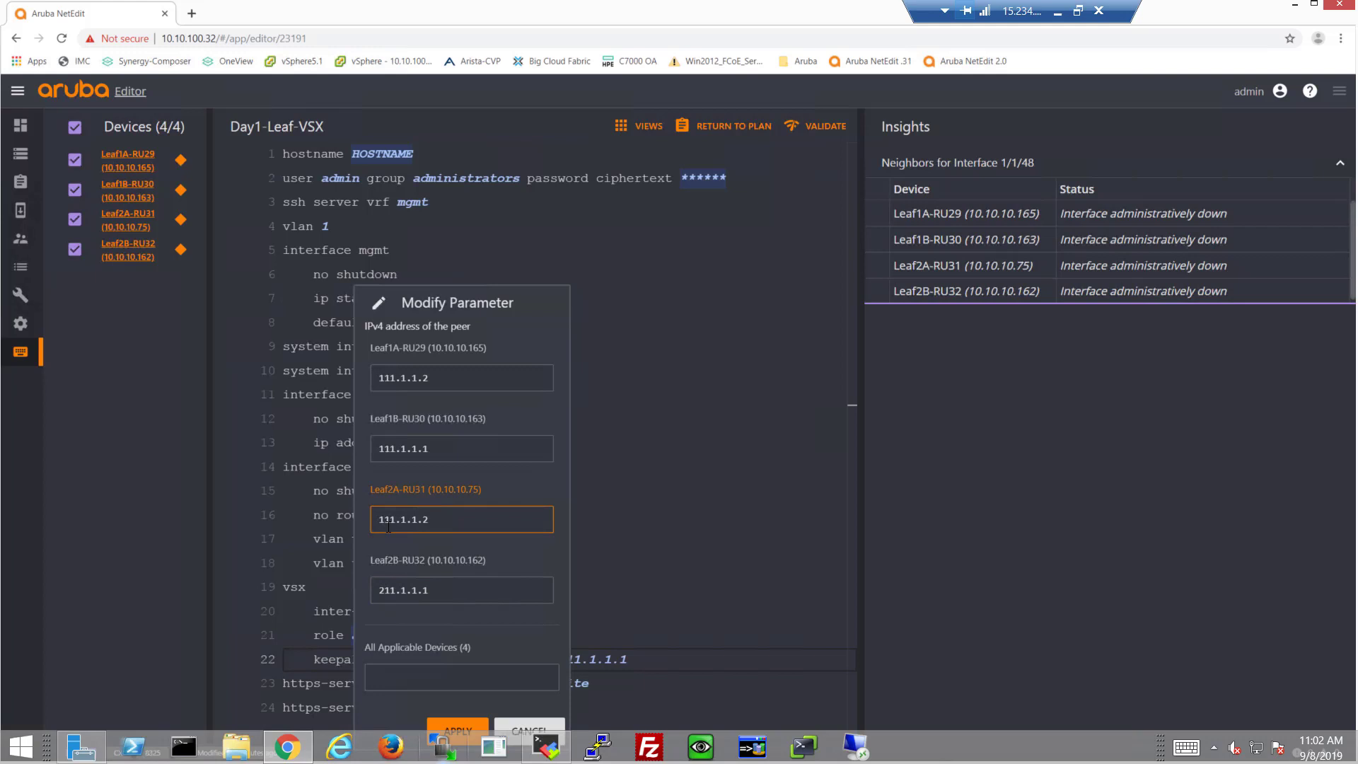
type("2")
left_click(452, 725)
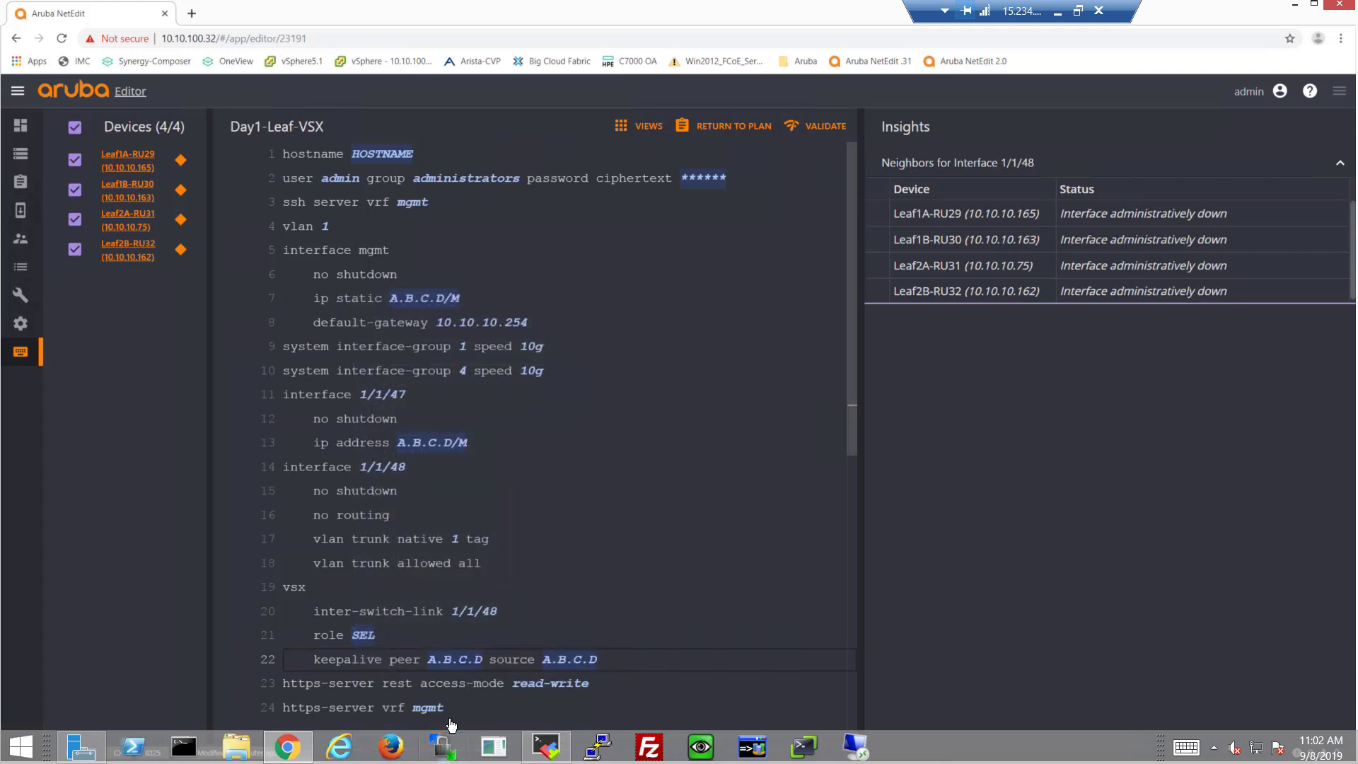
Make the keepalive source per-switch, changing Leaf1B-RU30's source to 111.1.1.2
left_click(569, 661)
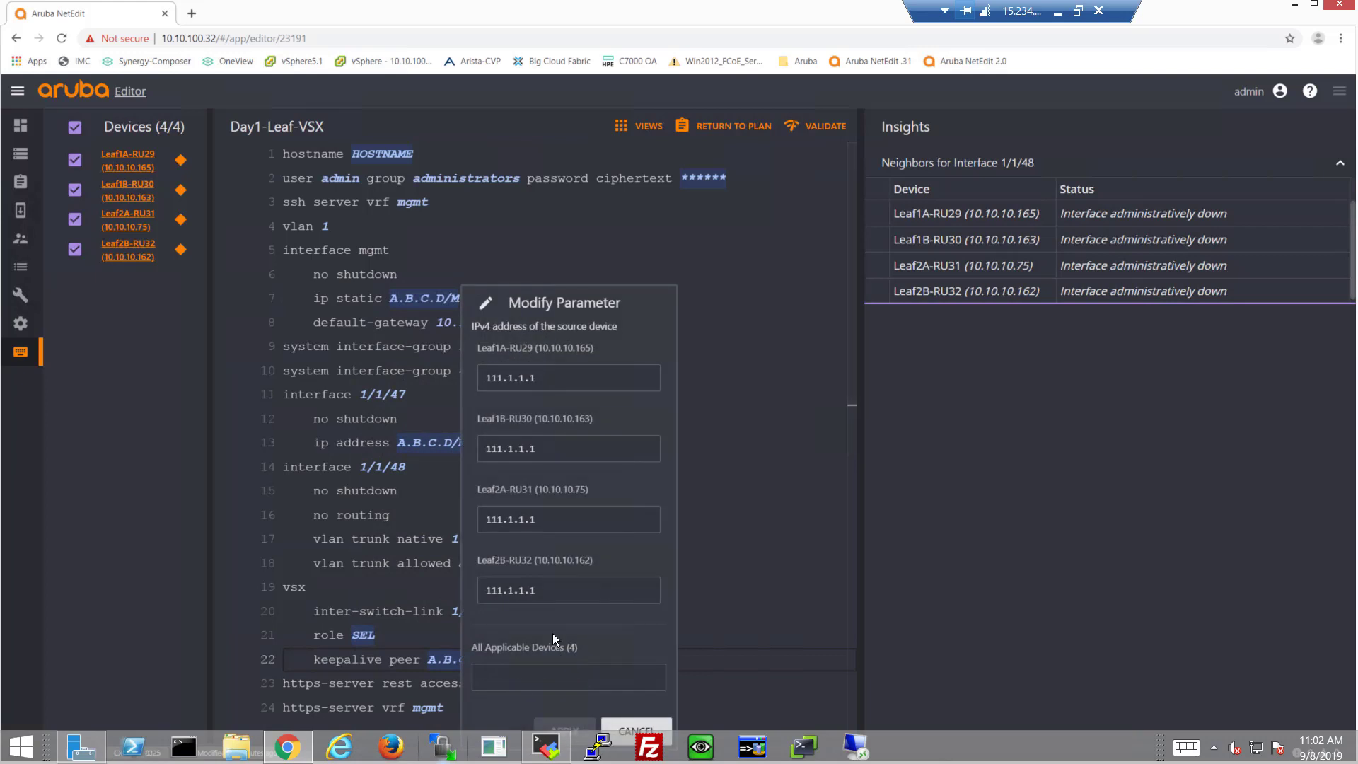
left_click(562, 378)
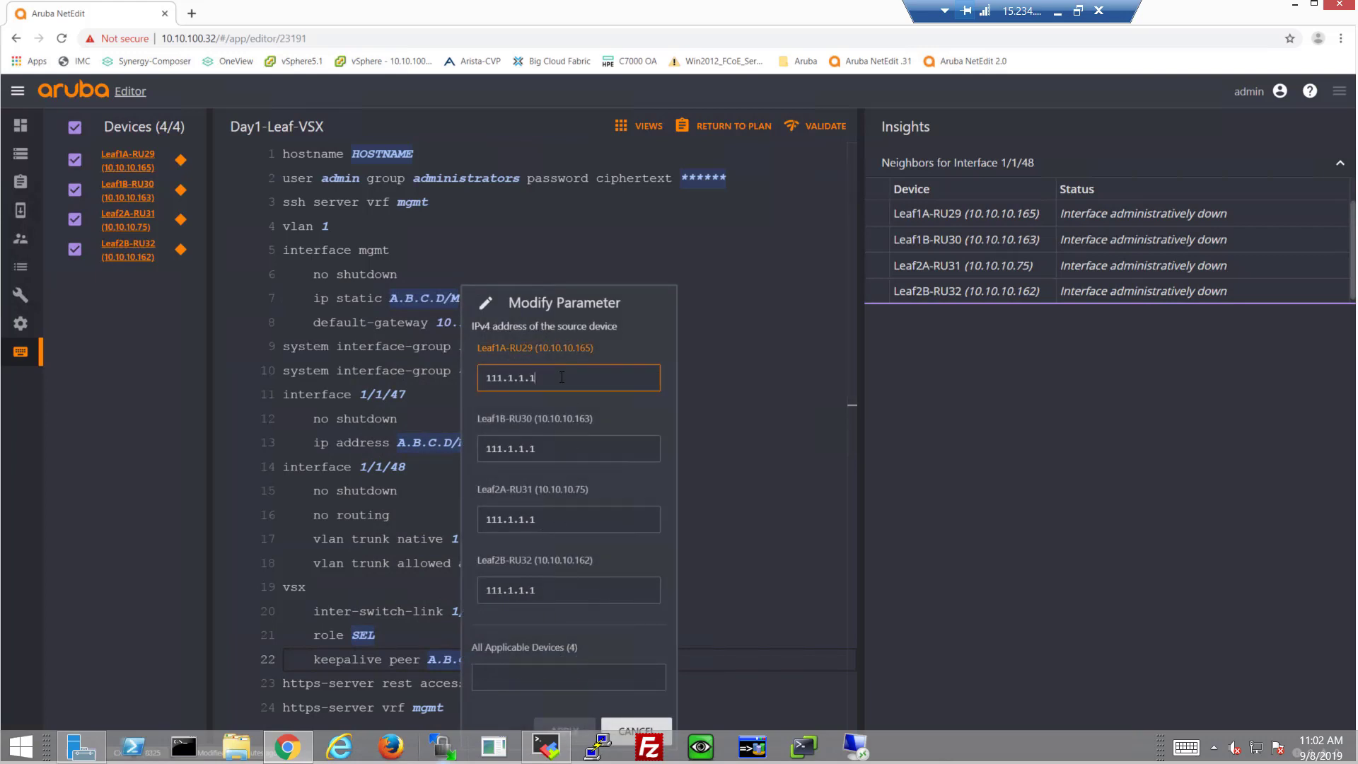
left_click(560, 447)
key("BackSpace")
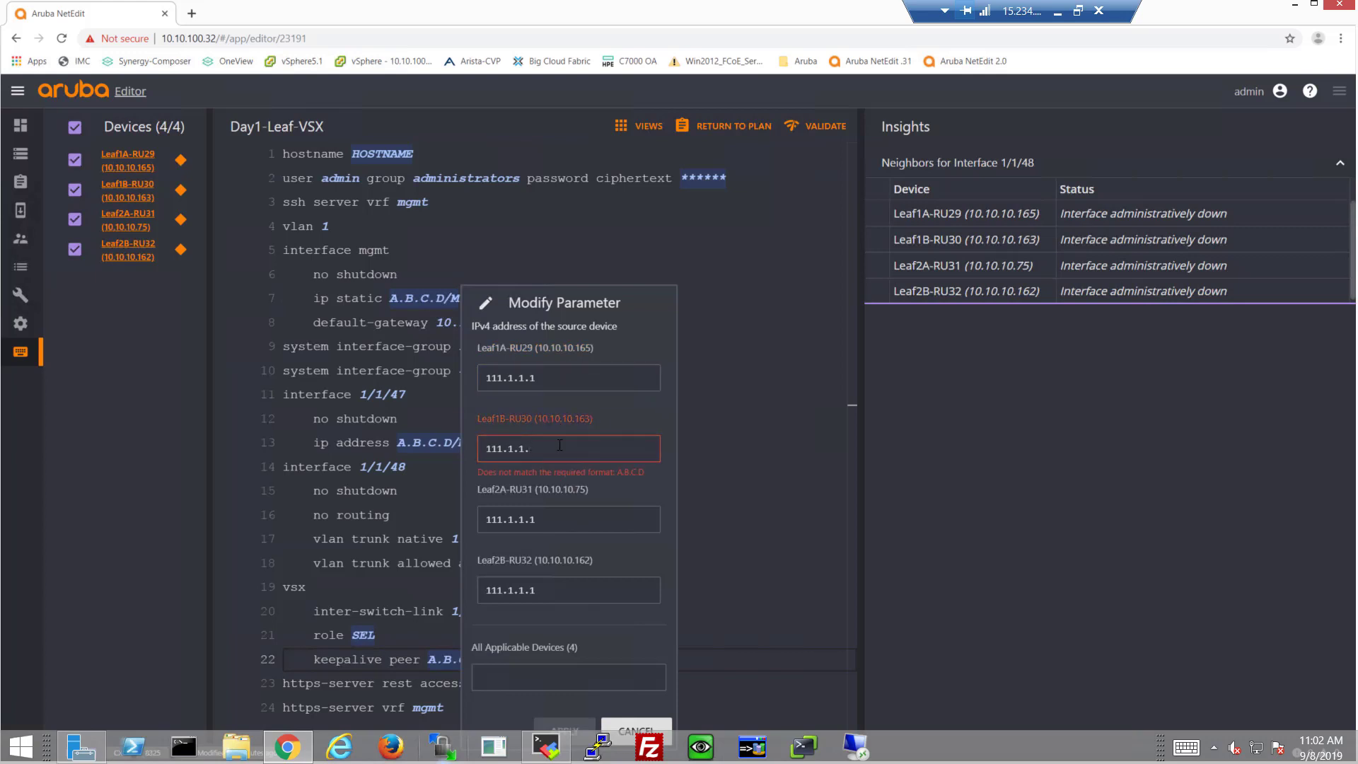
type("2")
left_click(560, 588)
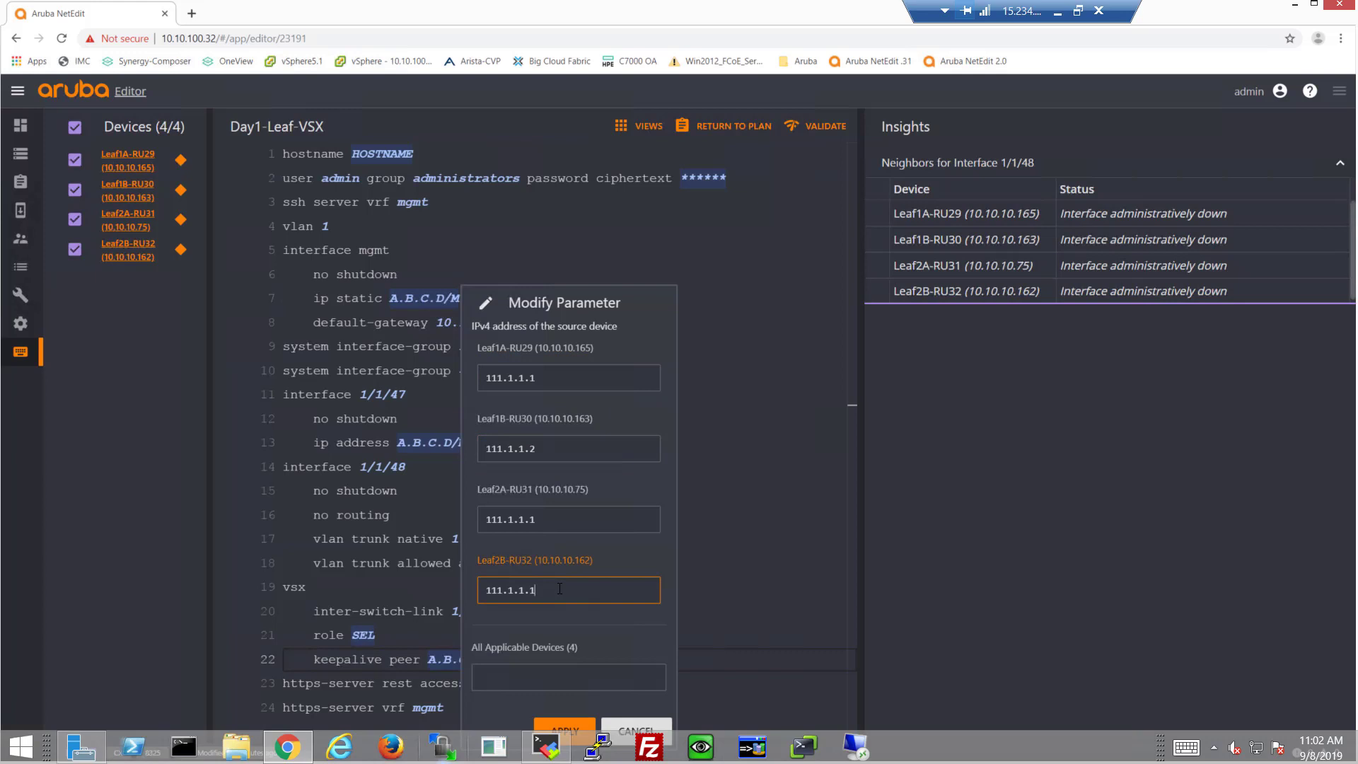
key("BackSpace")
type("2")
Set Leaf2A and Leaf2B sources to 211.1.1.1 and 211.1.1.2 and apply
left_click(491, 520)
key("BackSpace")
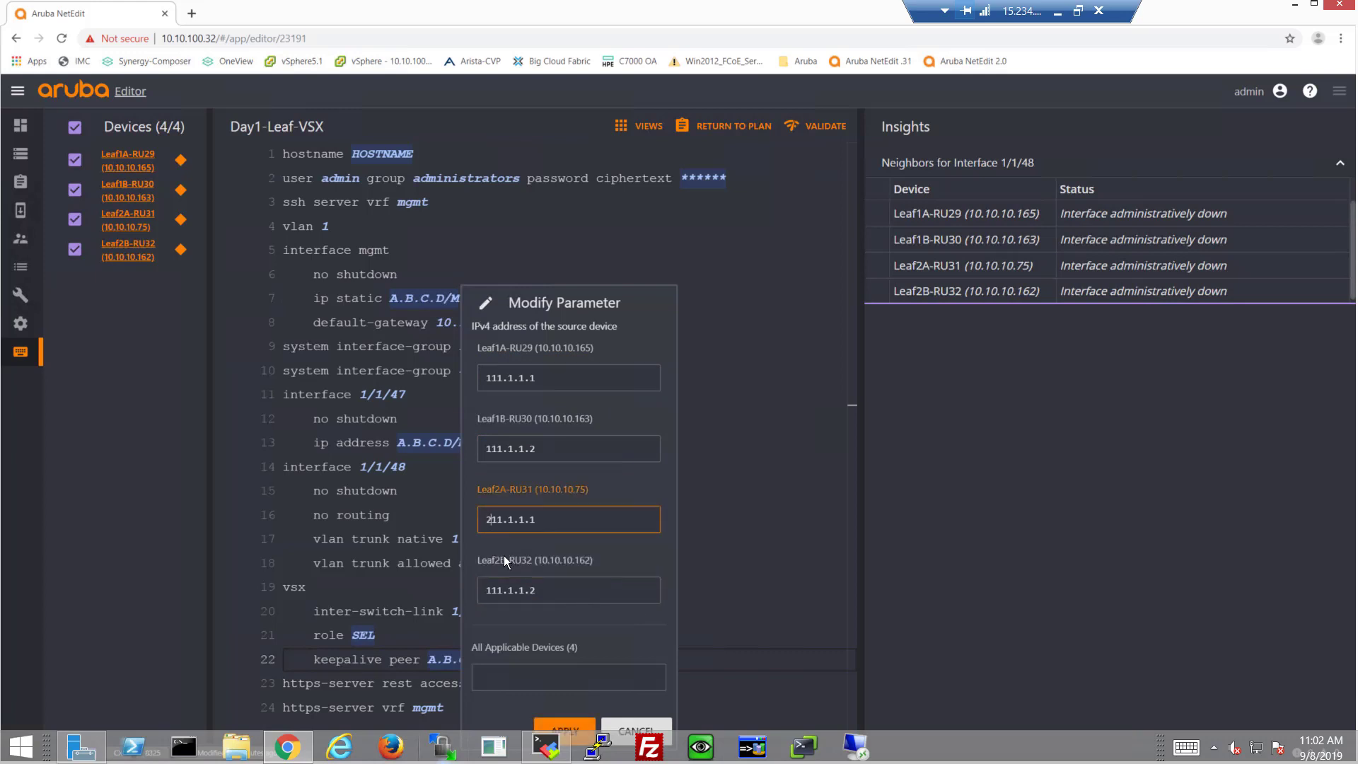
type("2")
left_click(491, 598)
key("BackSpace")
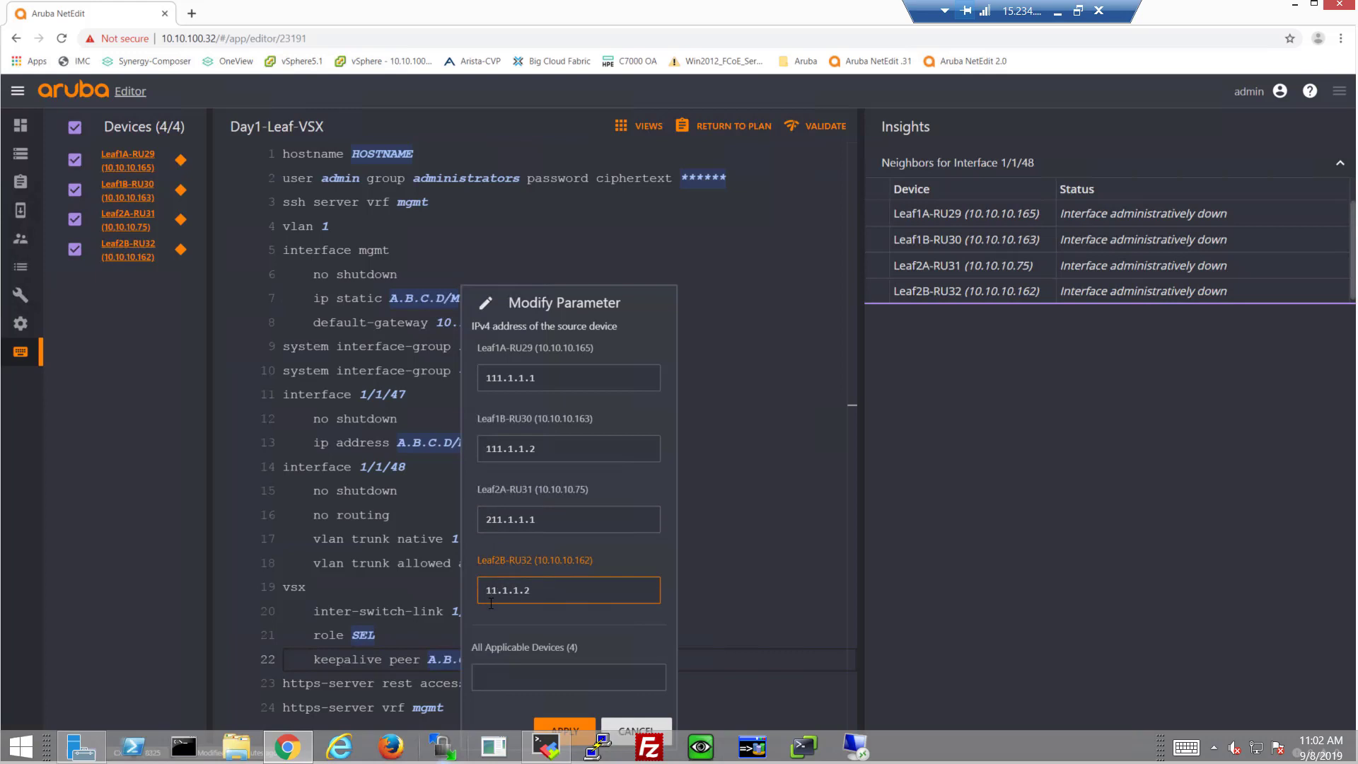
type("2")
left_click(554, 722)
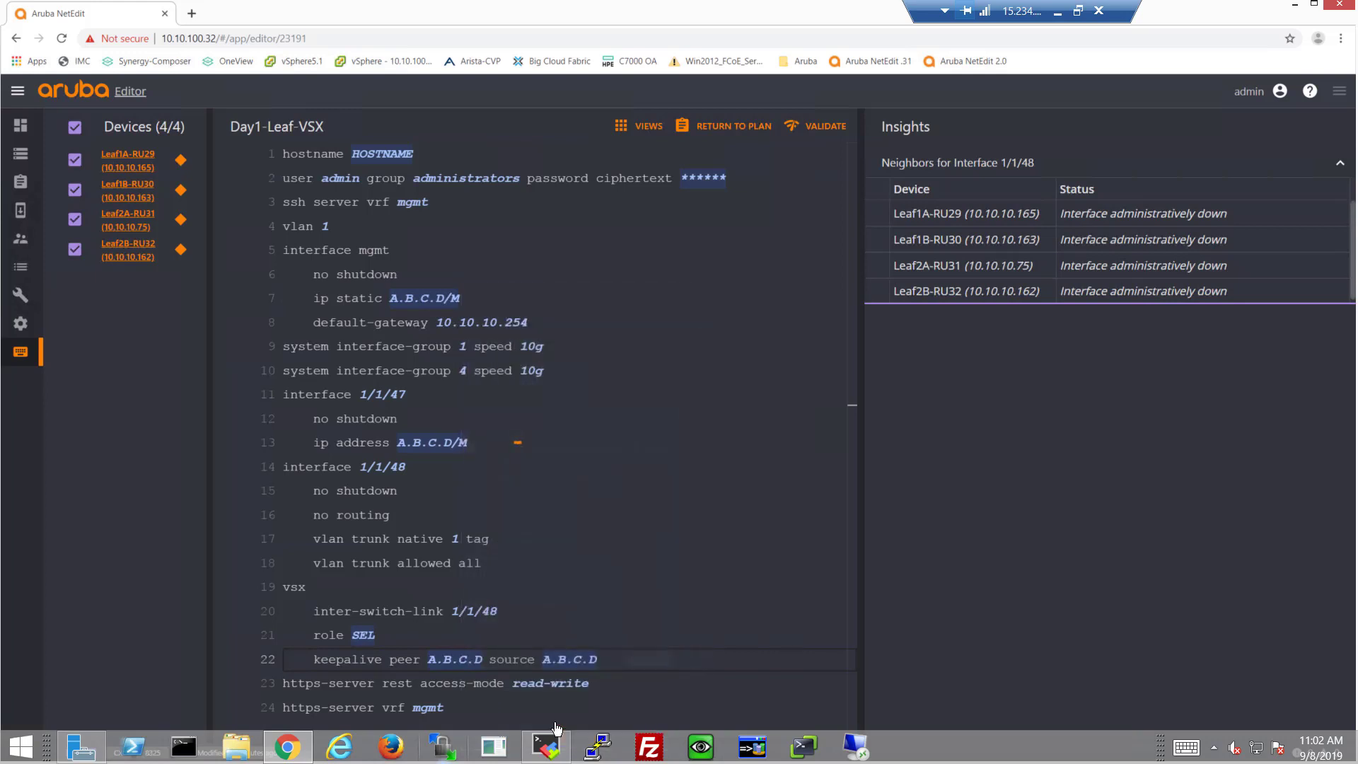
Check the per-switch keepalive peer and source values without changing them
mouse_move(562, 656)
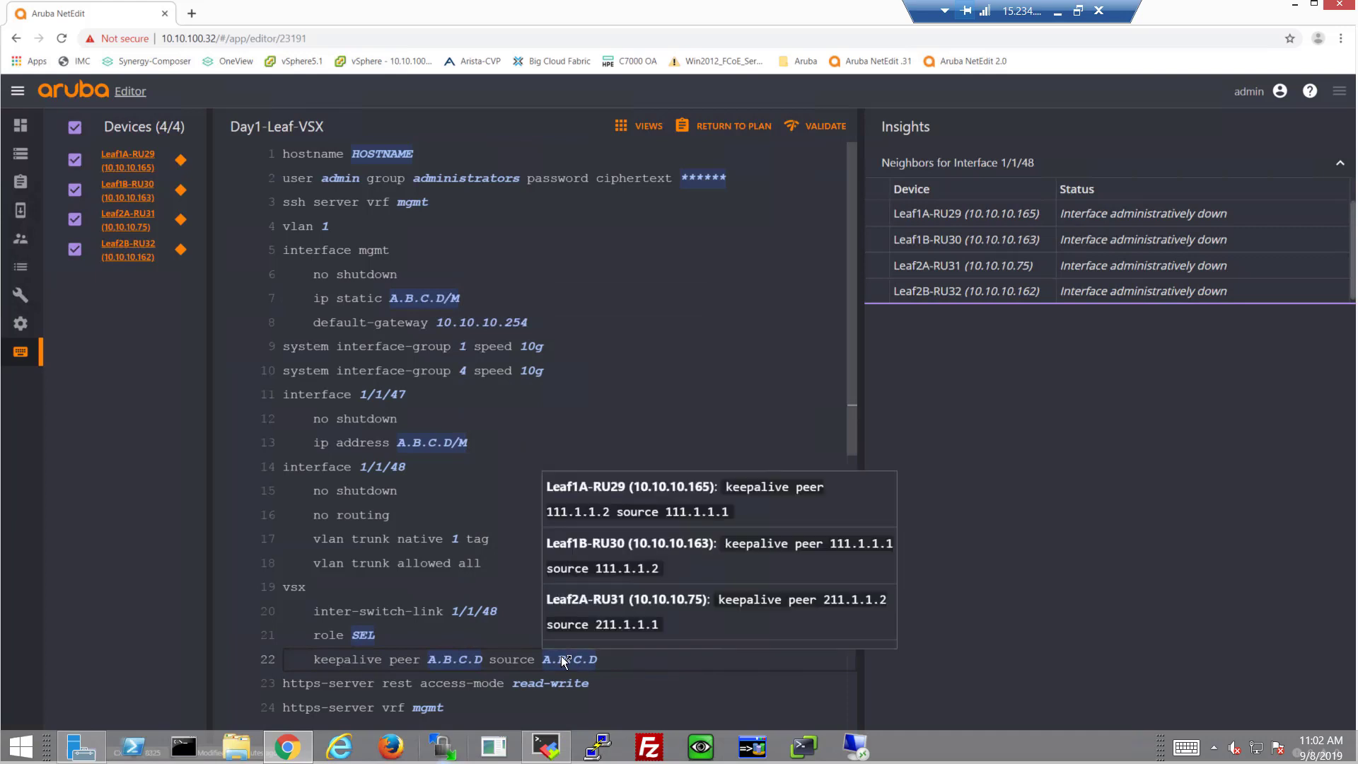
left_click(457, 660)
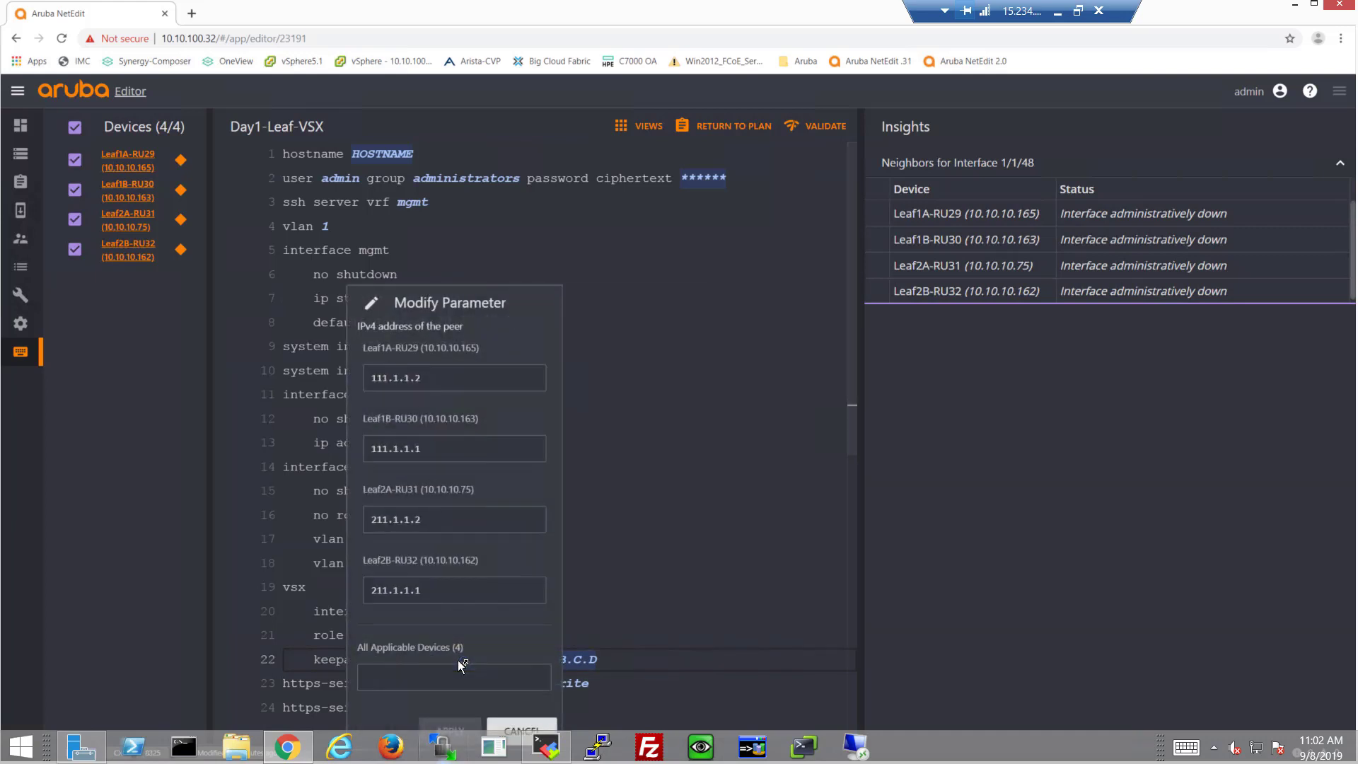
left_click(587, 661)
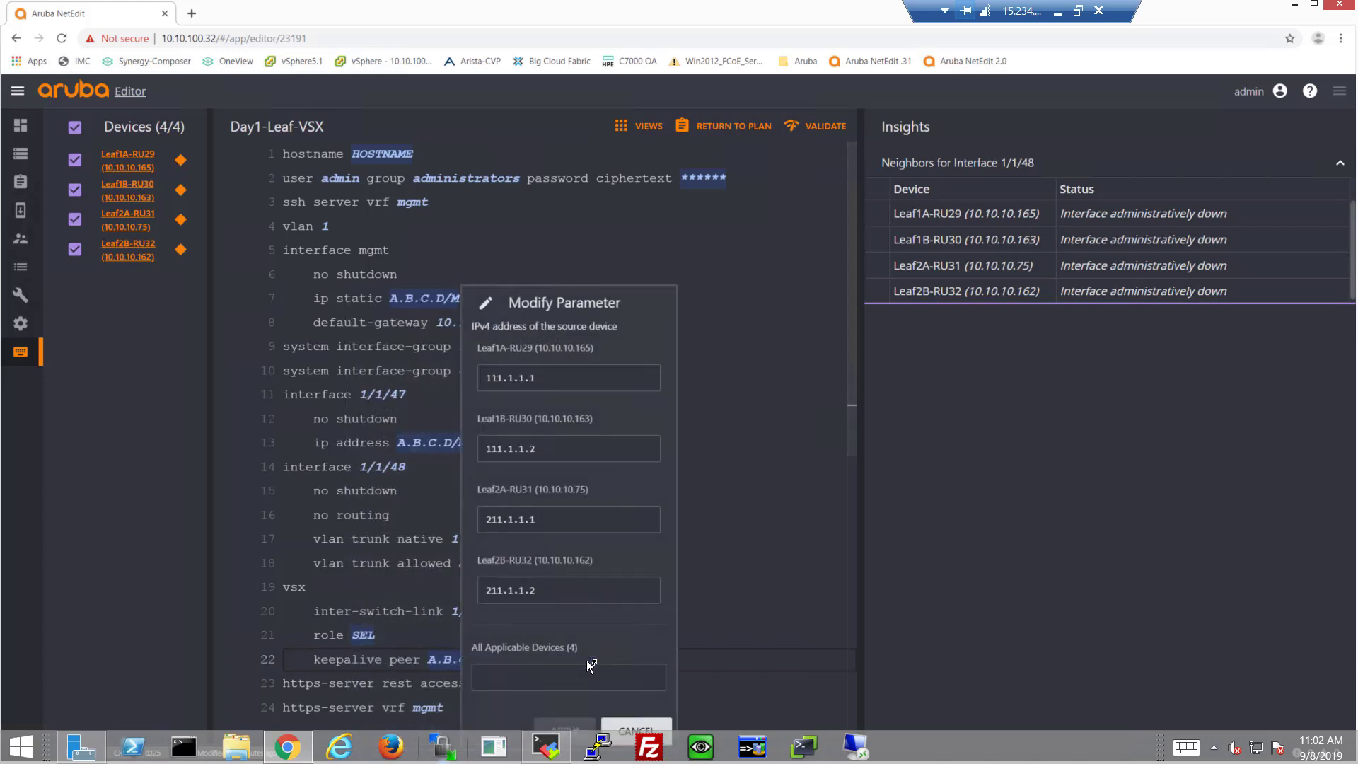
left_click(706, 697)
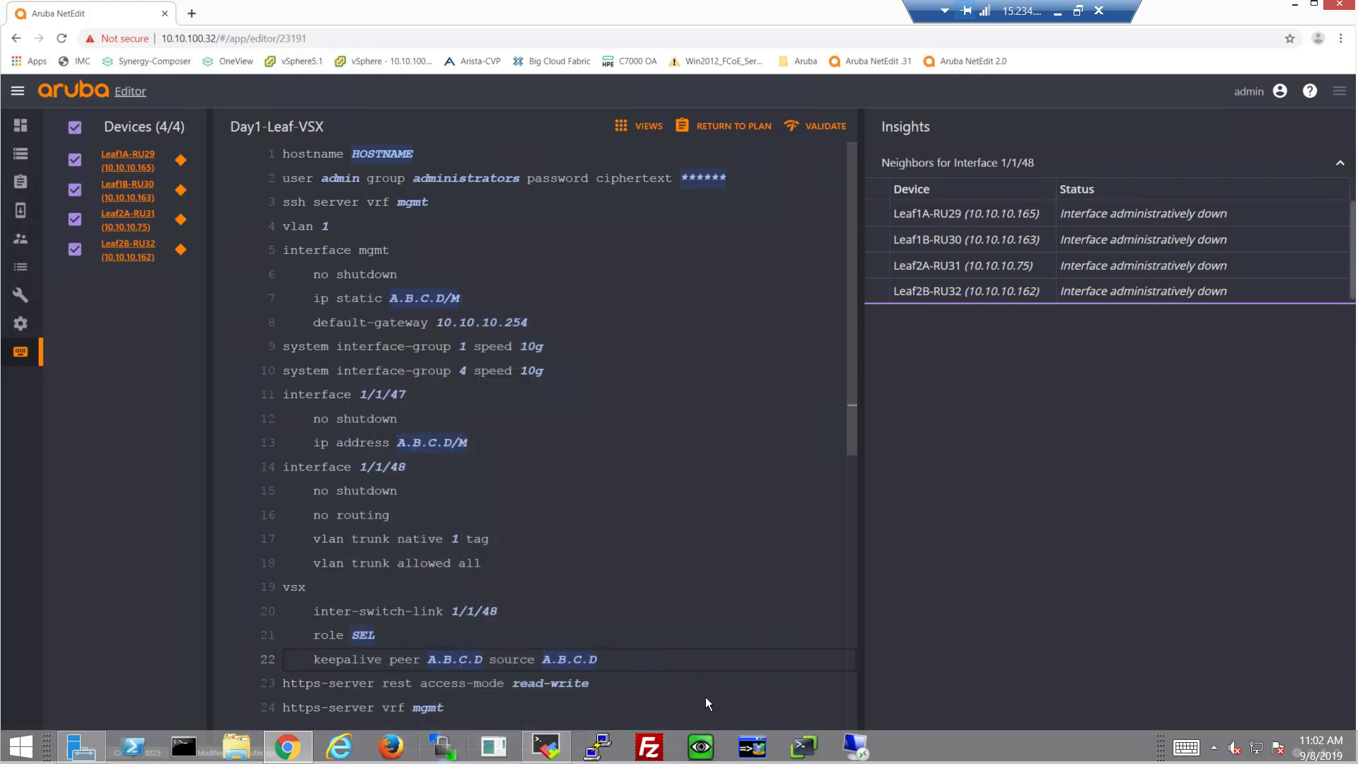
Validate the Day1-Leaf-VSX configuration, then deploy it to all four leaf switches
left_click(818, 125)
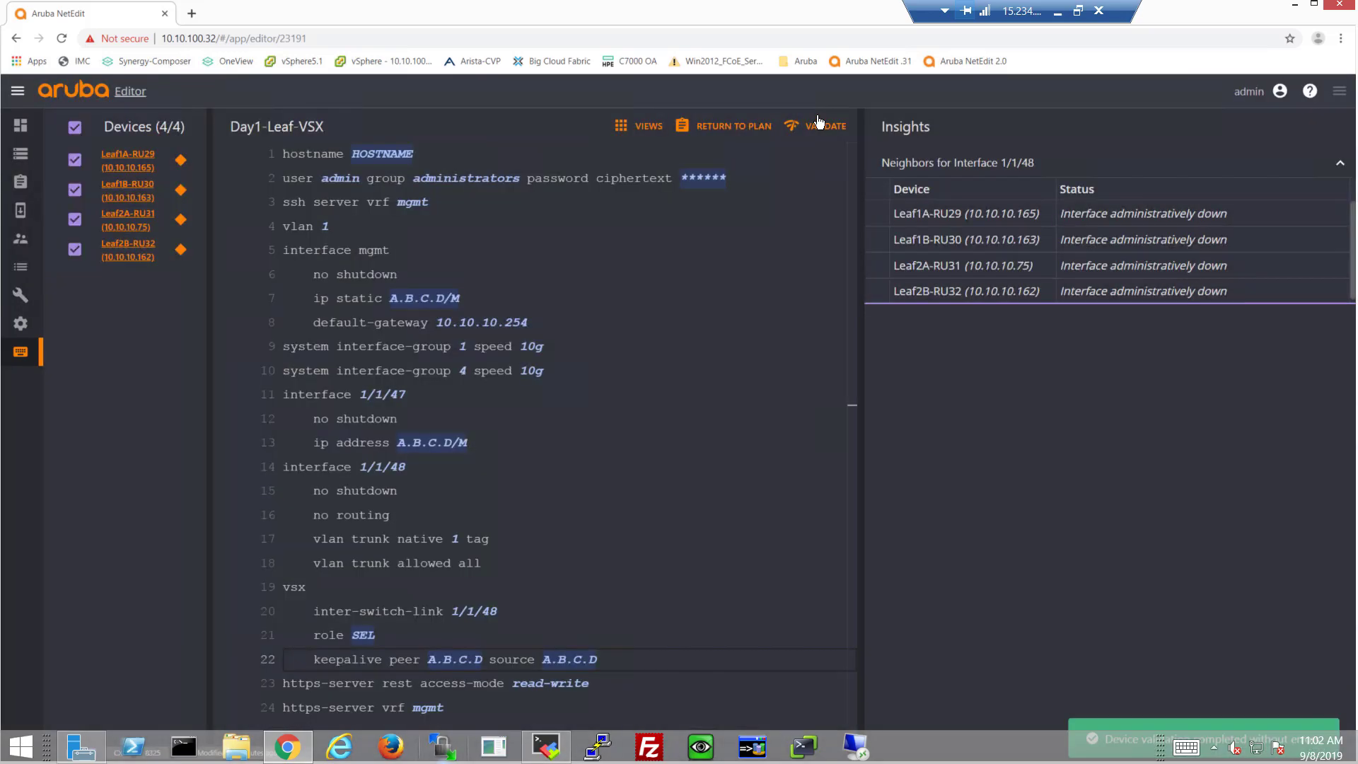
left_click(752, 125)
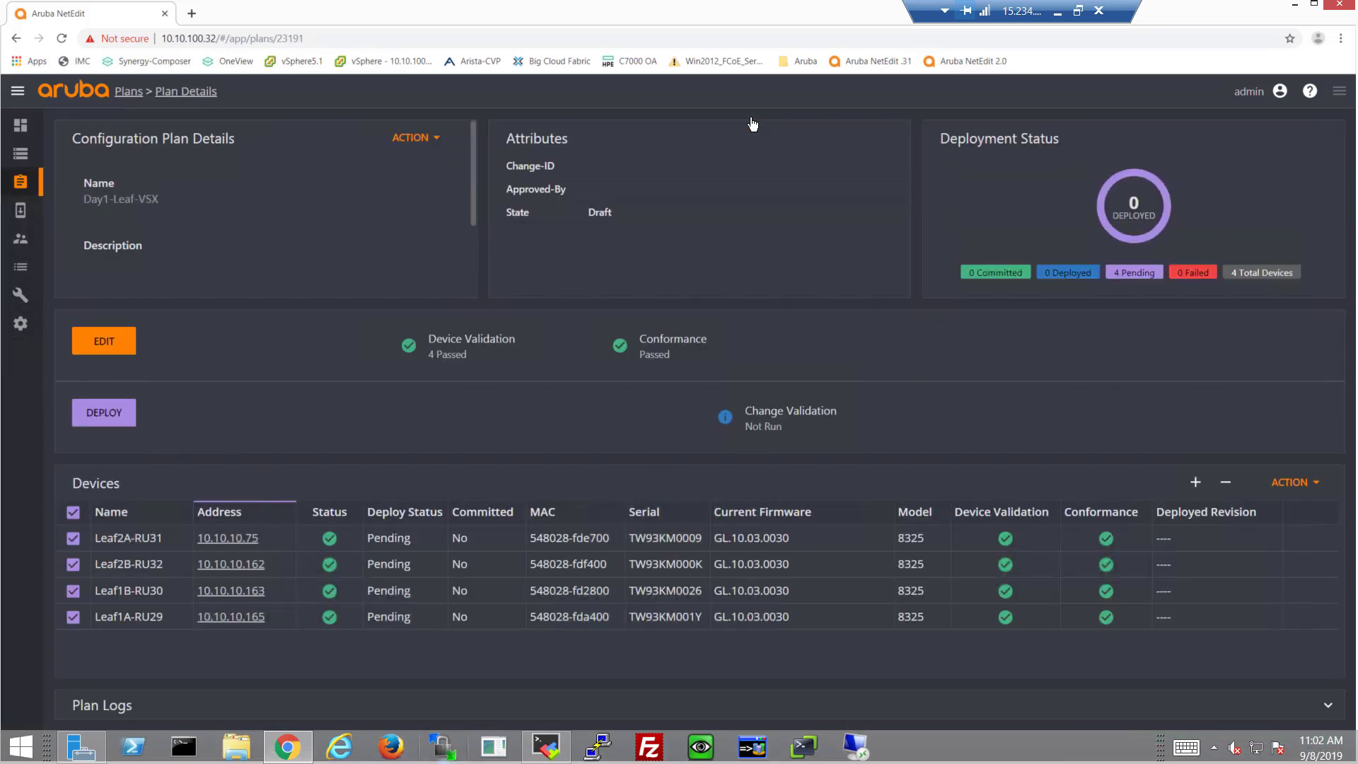
left_click(99, 416)
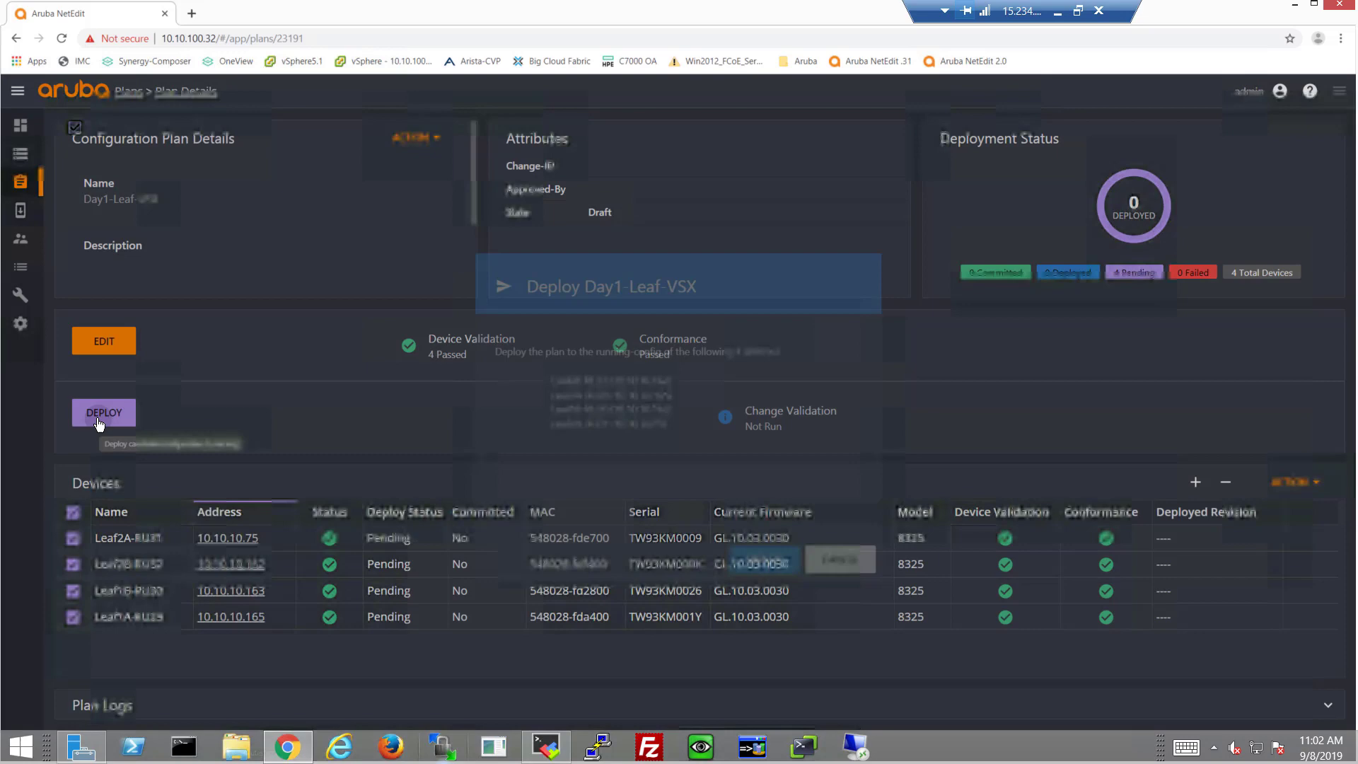
left_click(748, 553)
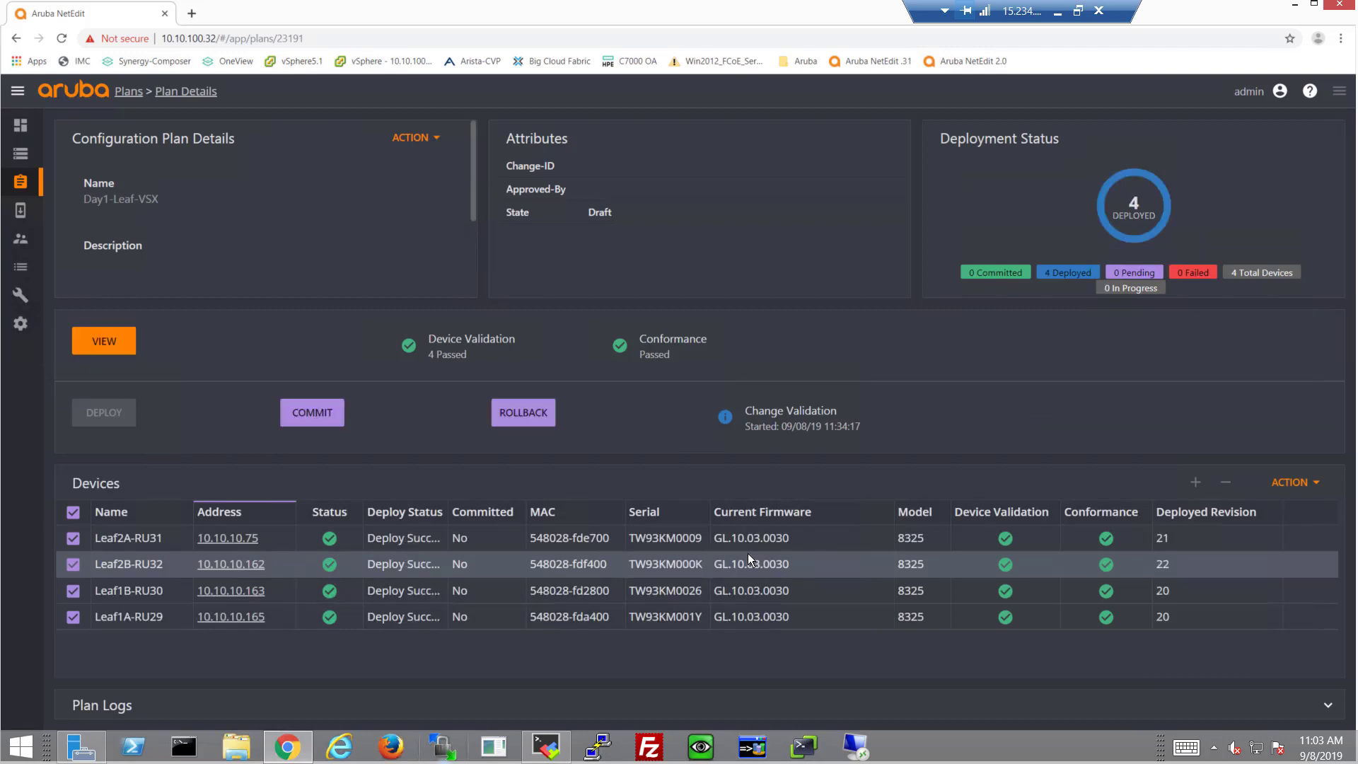
Refresh the change validation results and review the show interface brief output
left_click(769, 433)
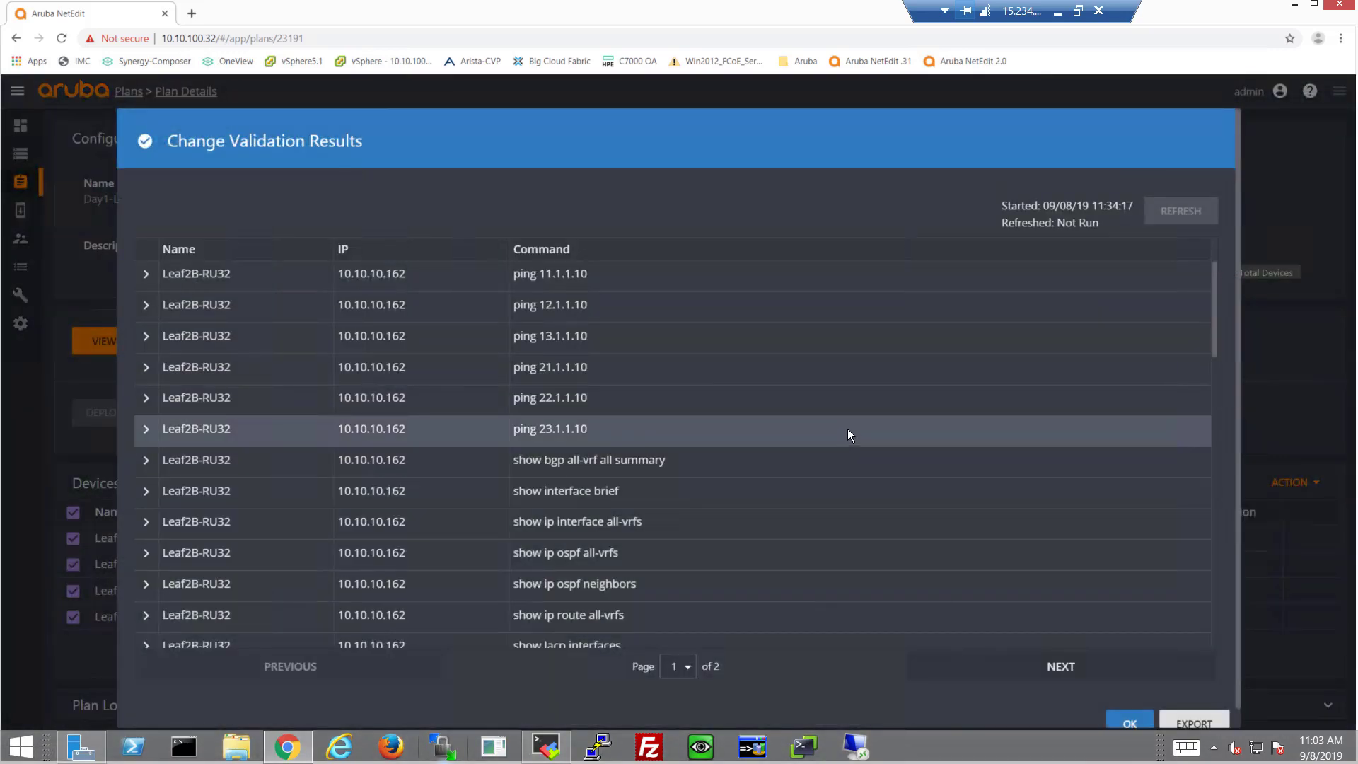
left_click(1185, 213)
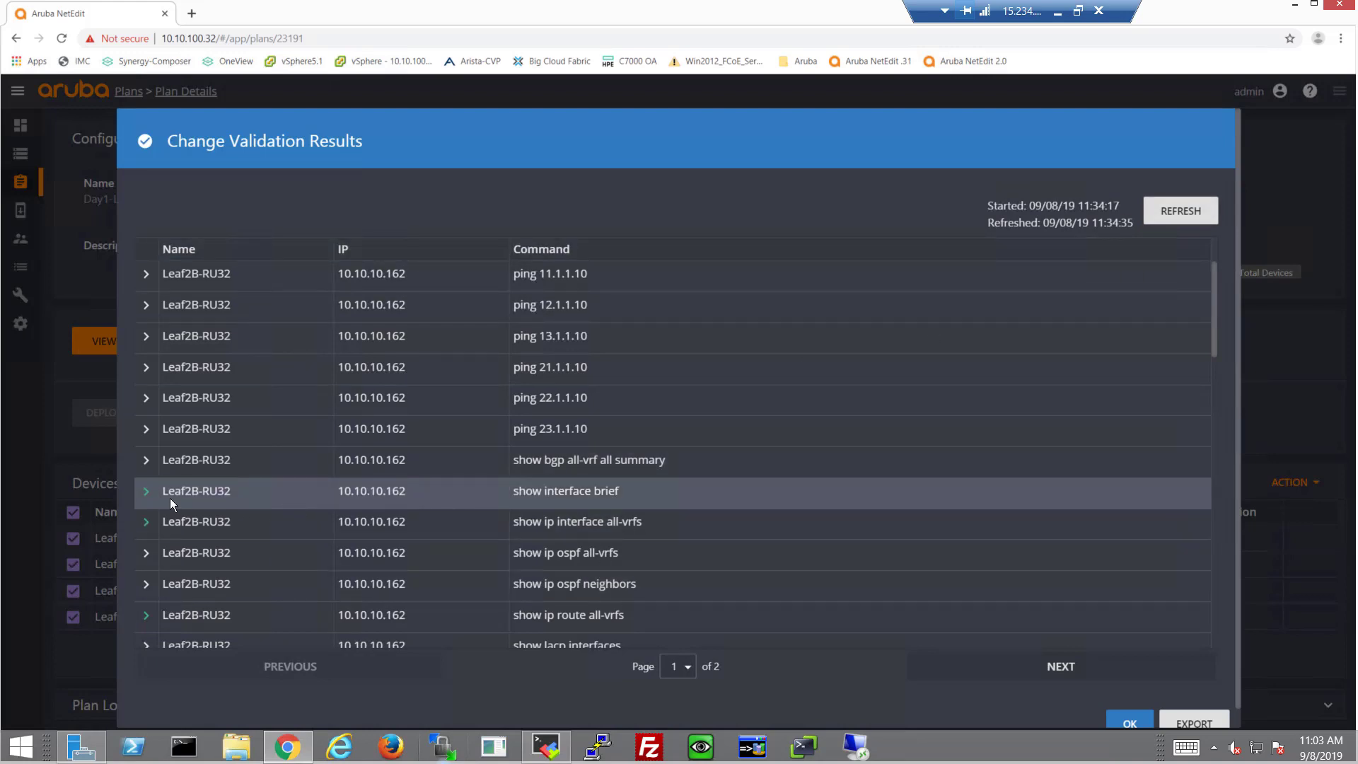
left_click(140, 498)
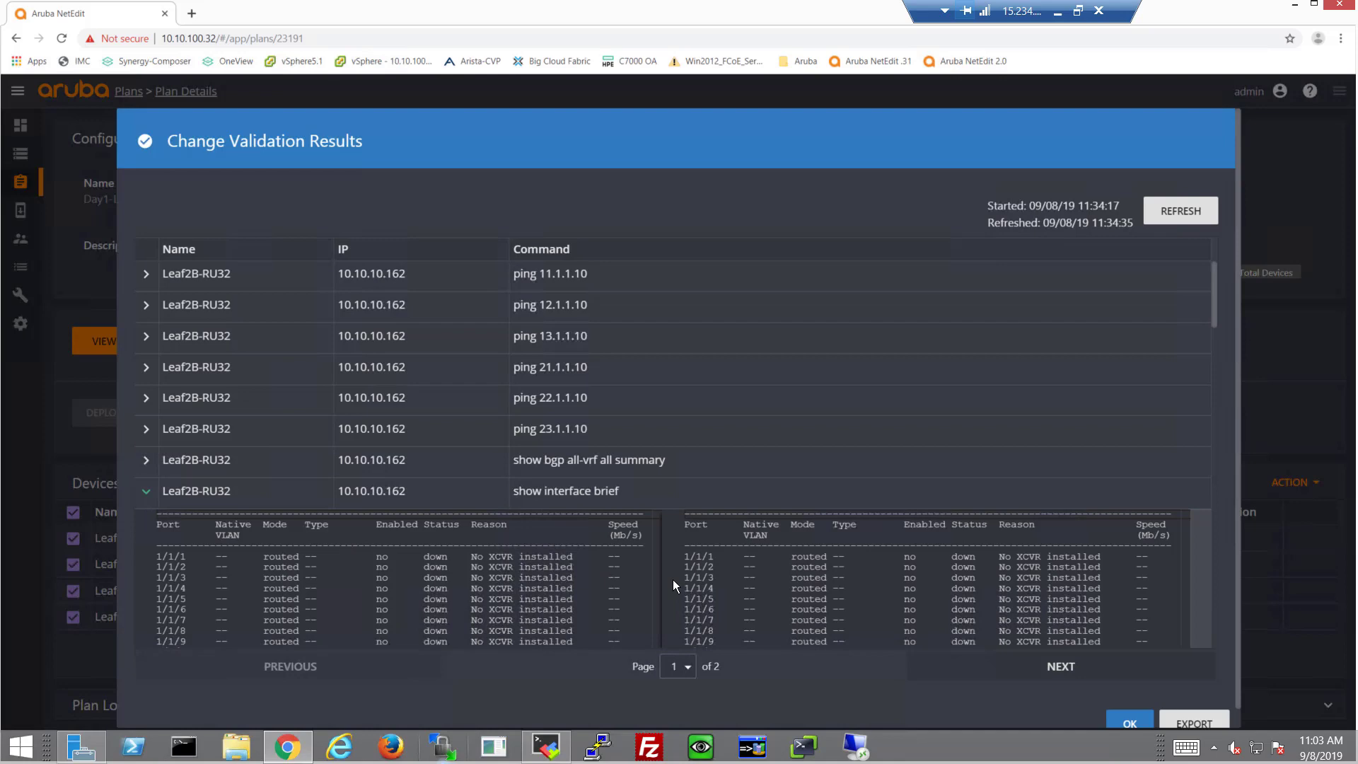
scroll(673, 579, "down", 4)
scroll(687, 570, "down", 5)
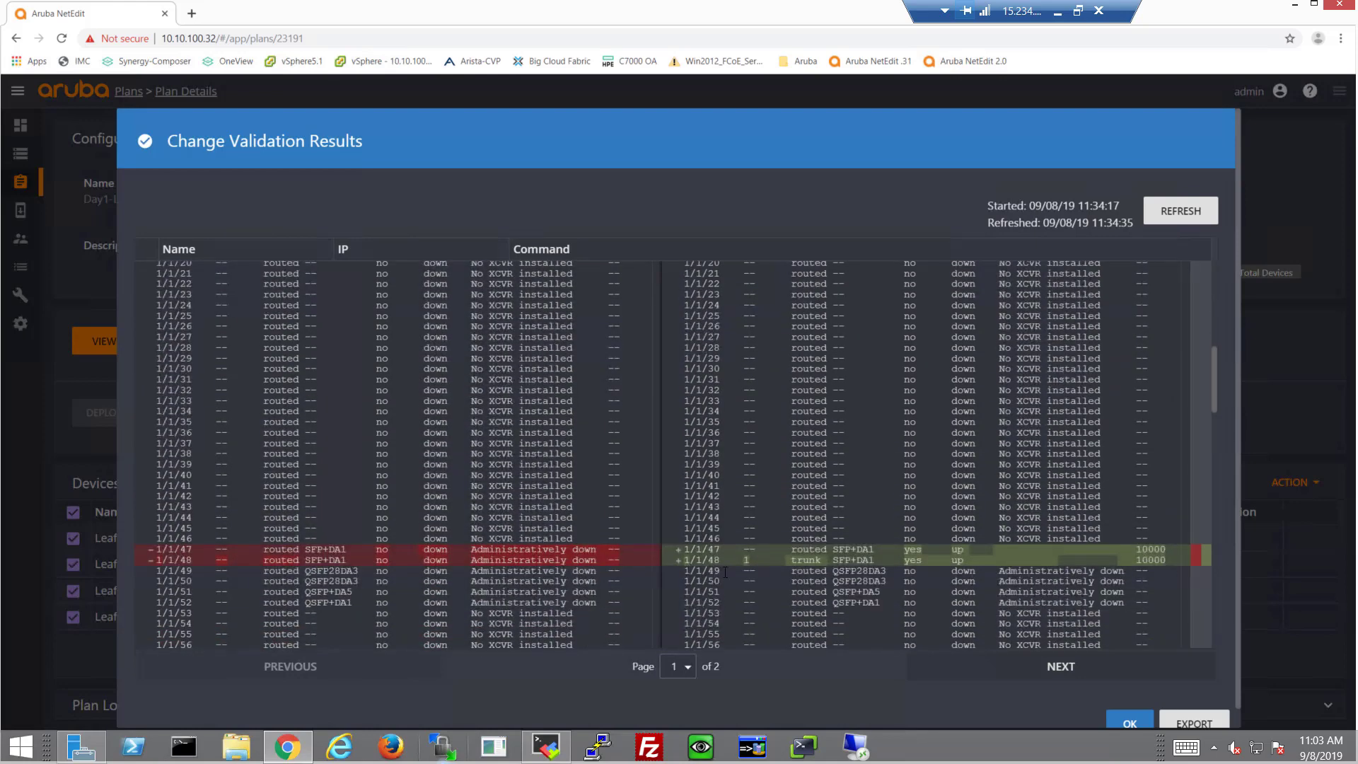
scroll(386, 463, "up", 10)
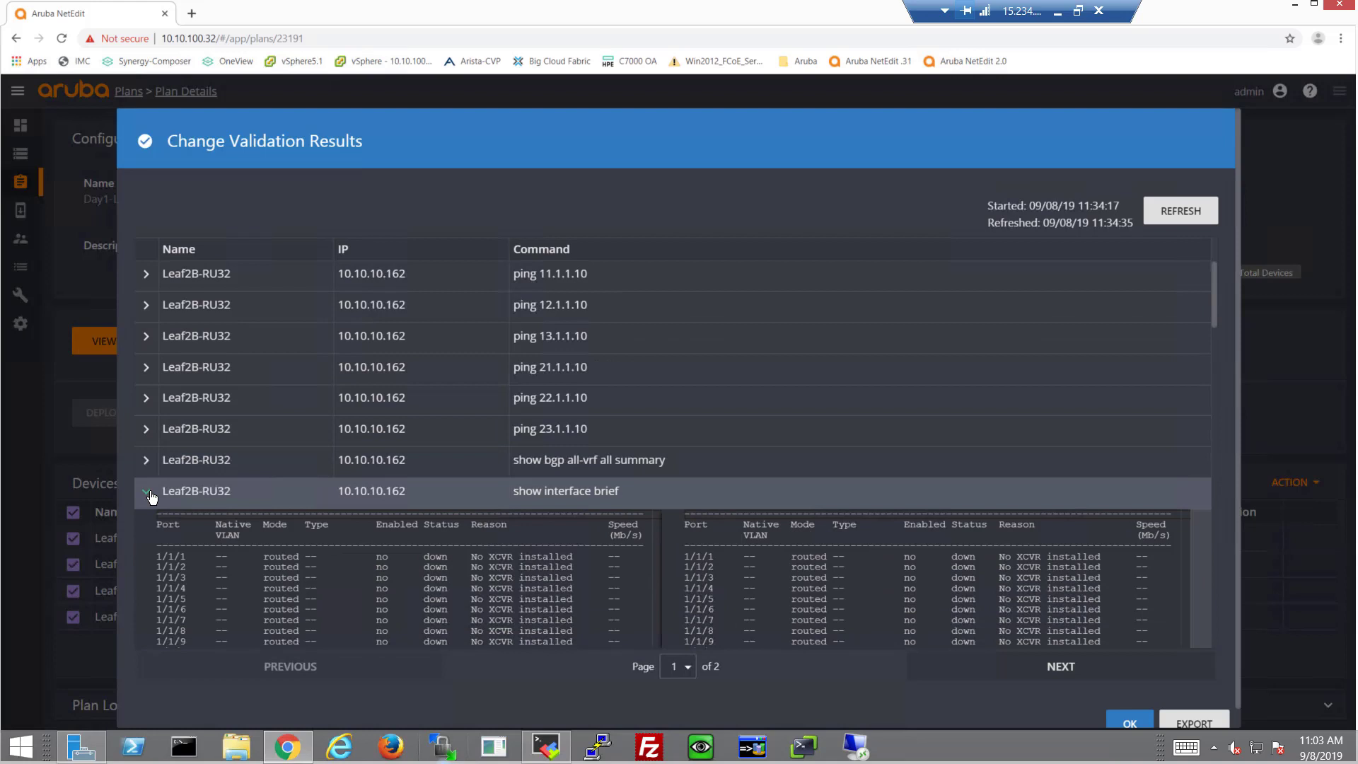
left_click(147, 493)
Review the show vsx status comparison, then close the validation results
scroll(314, 498, "down", 3)
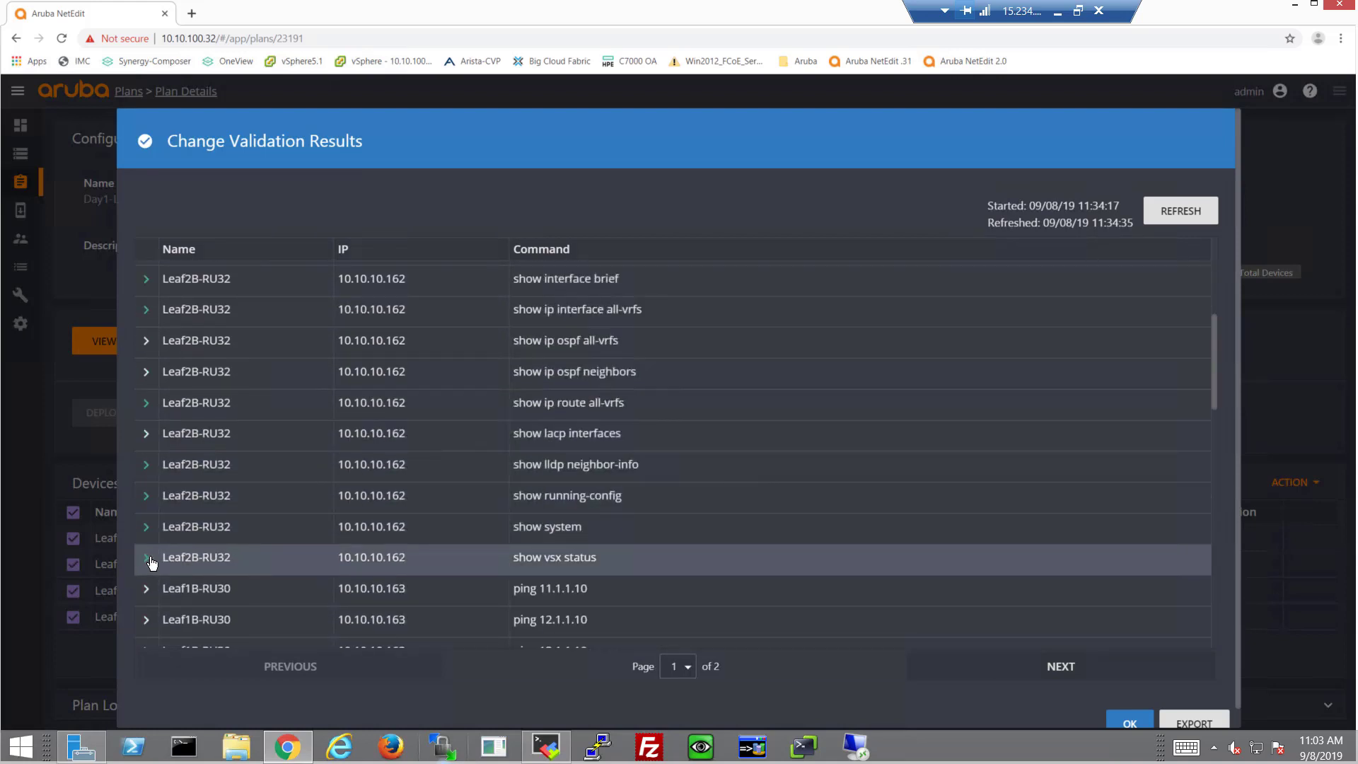
left_click(145, 563)
scroll(414, 552, "down", 2)
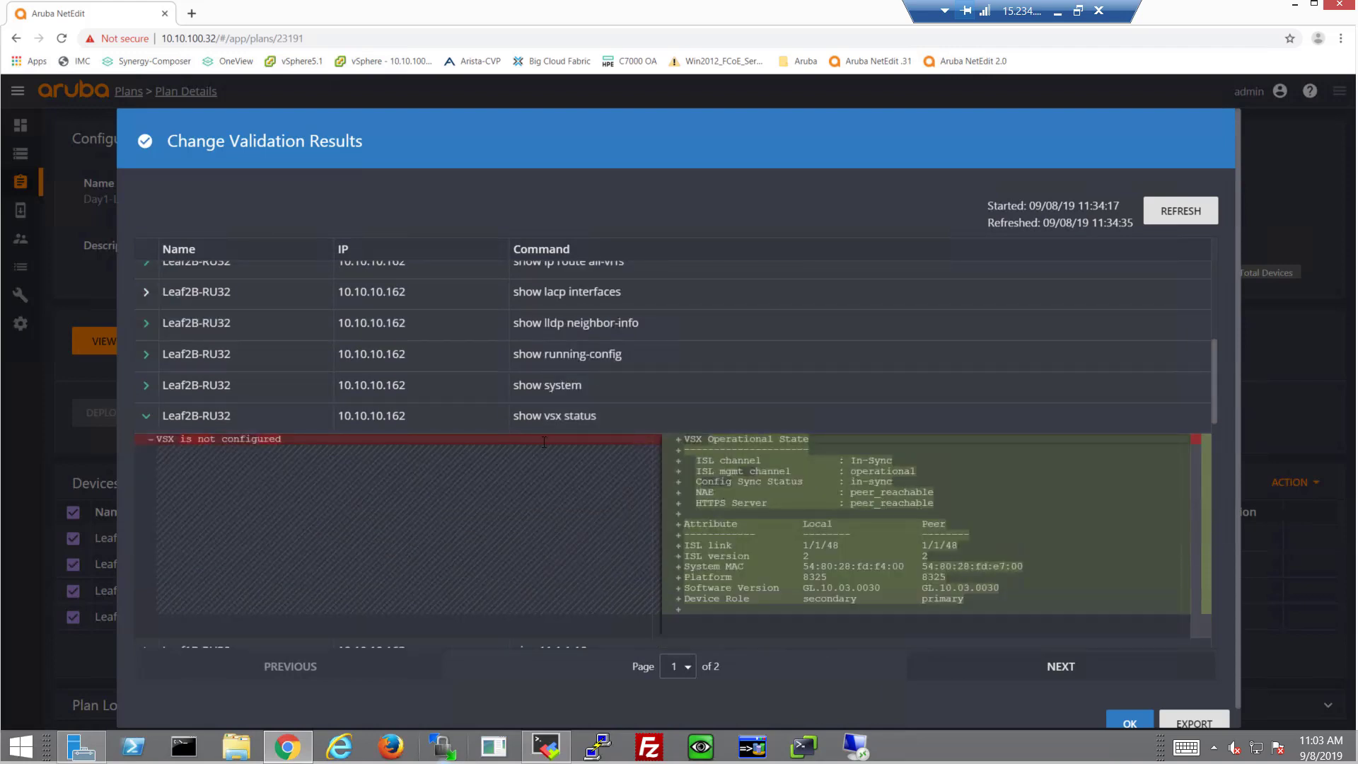
left_click(147, 417)
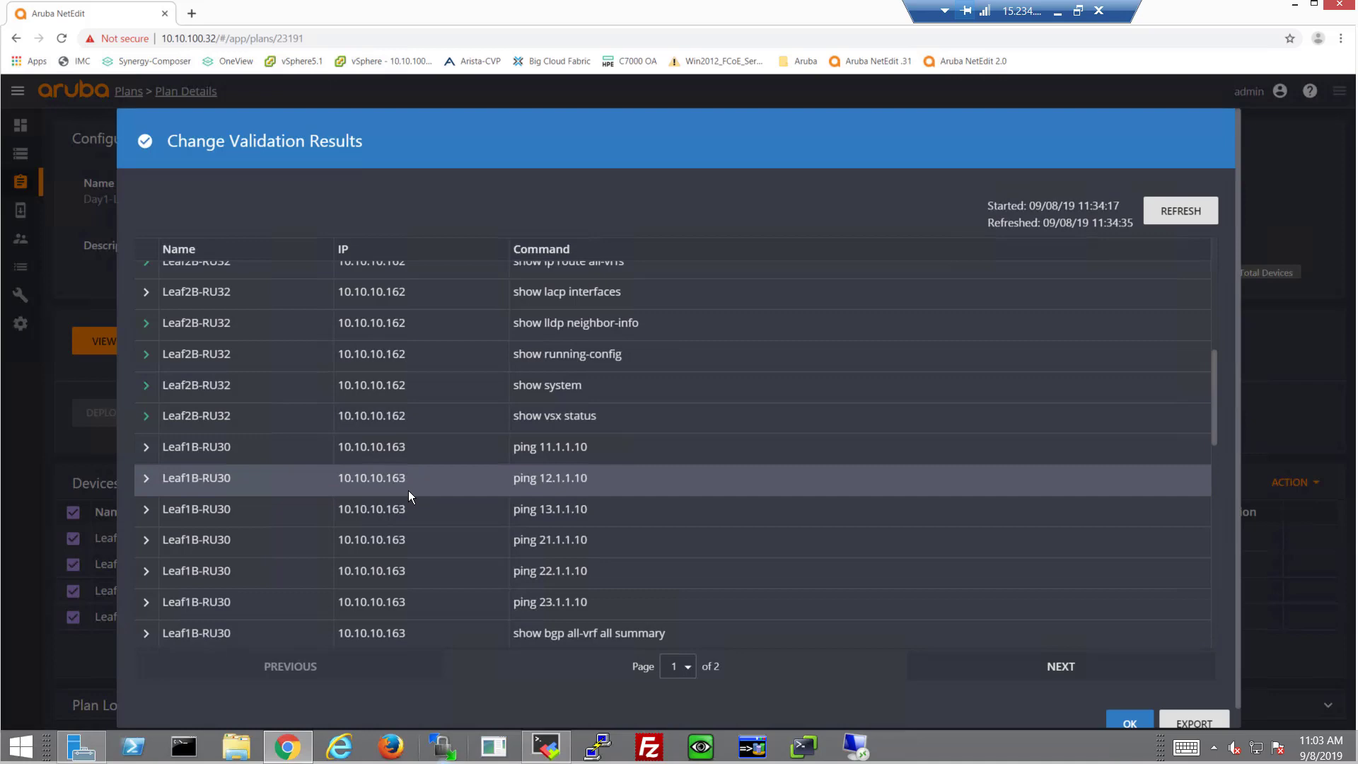
scroll(409, 490, "down", 3)
key("Escape")
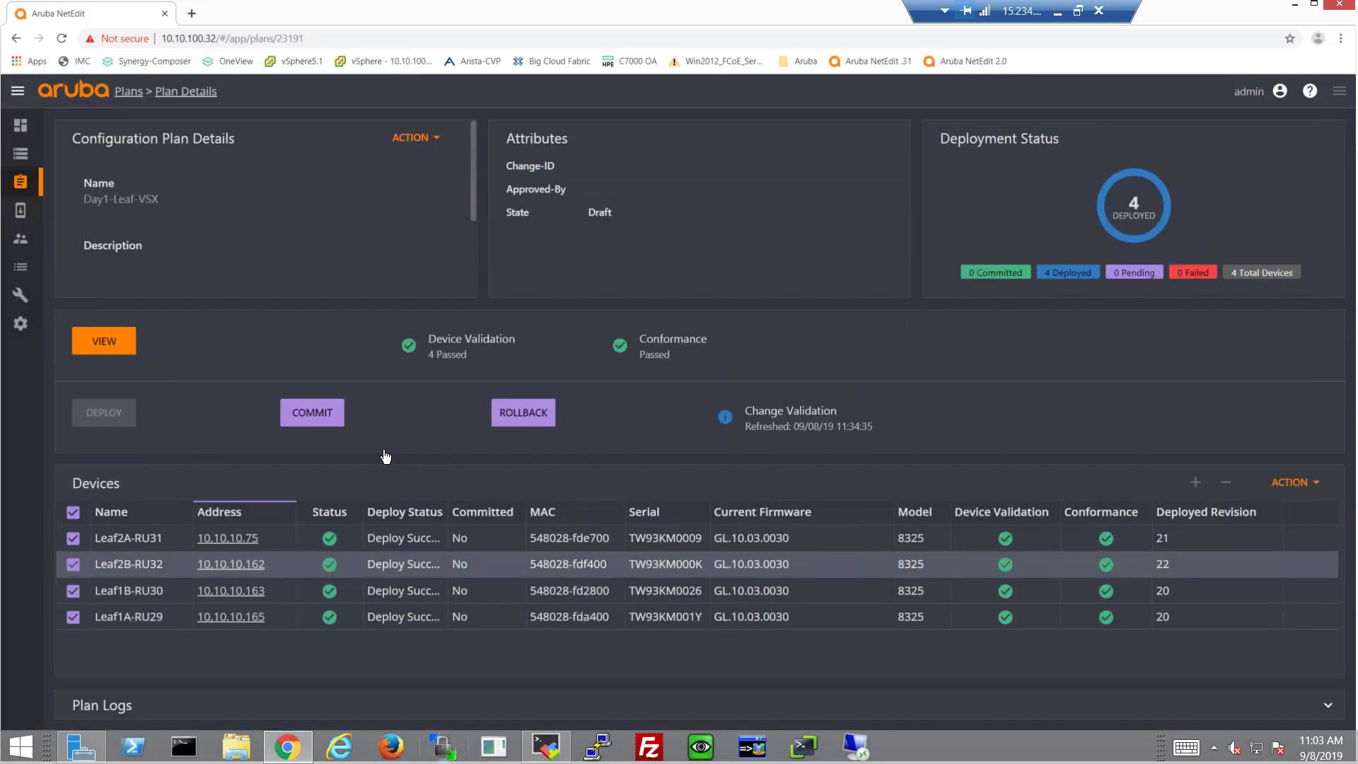
Commit Day1-Leaf-VSX to startup config on all four leaves and confirm
left_click(307, 419)
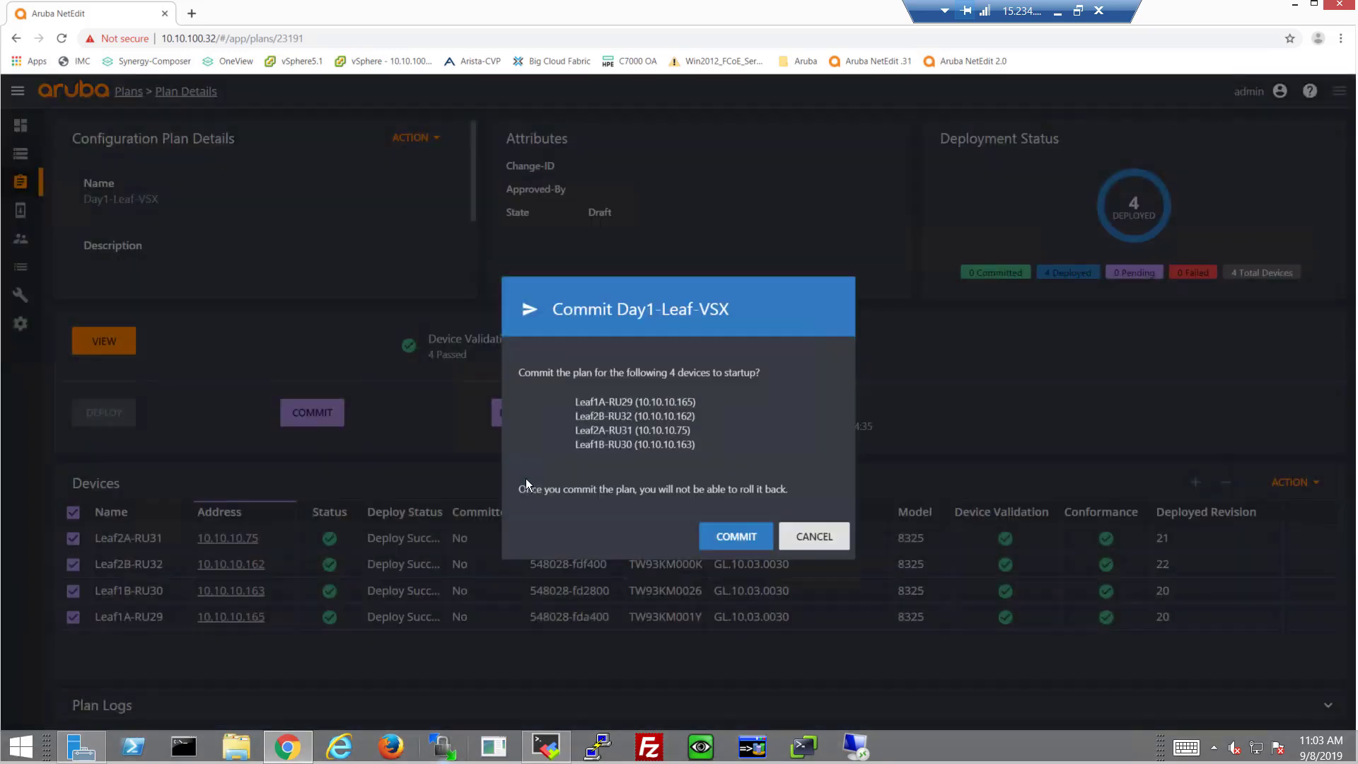
left_click(714, 537)
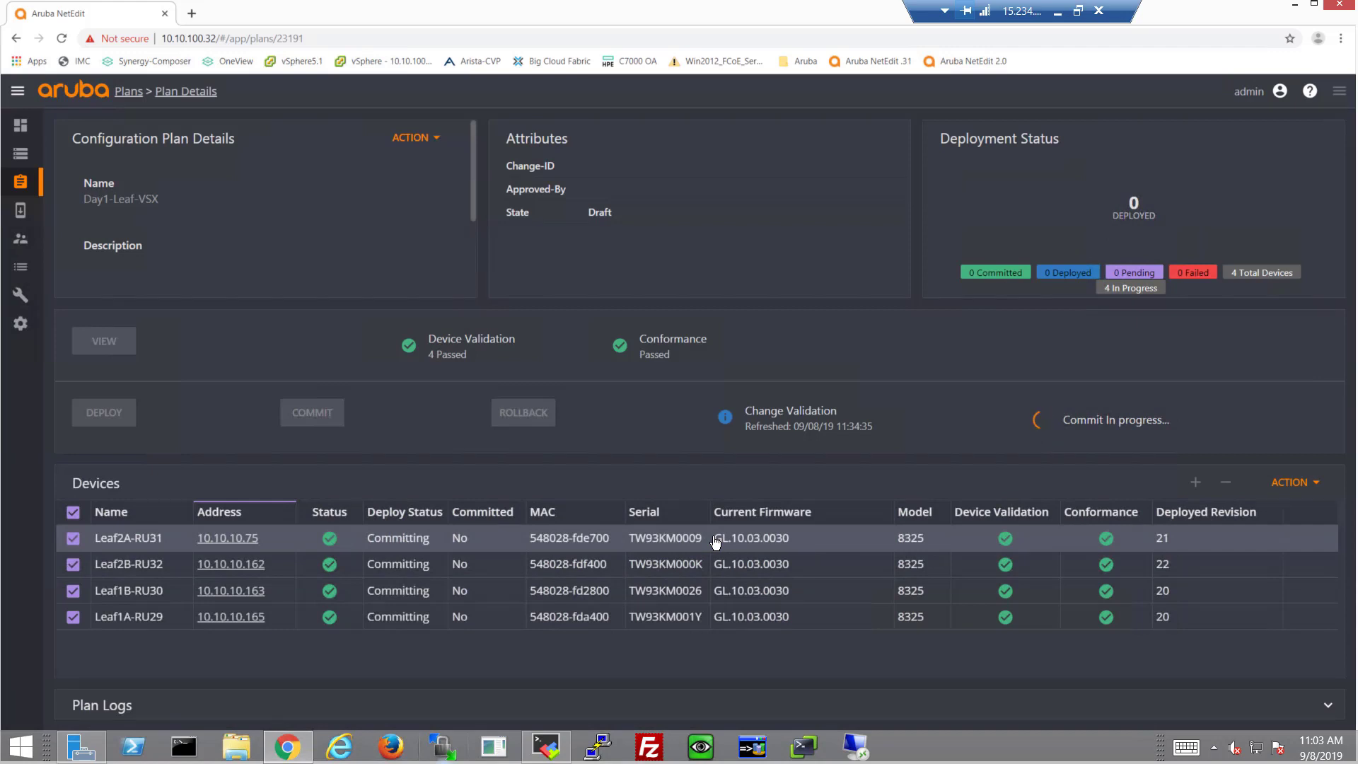